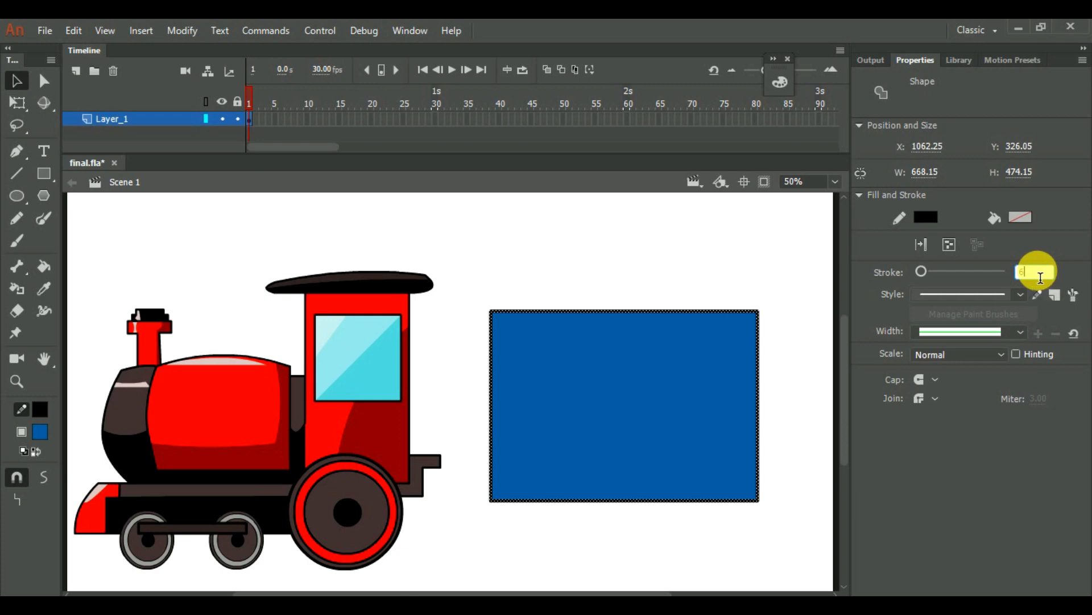
Step: Apply a stroke of 6 to the blue rectangle's outline and draw a diagonal line from its lower-left to its upper-right corner
click(679, 289)
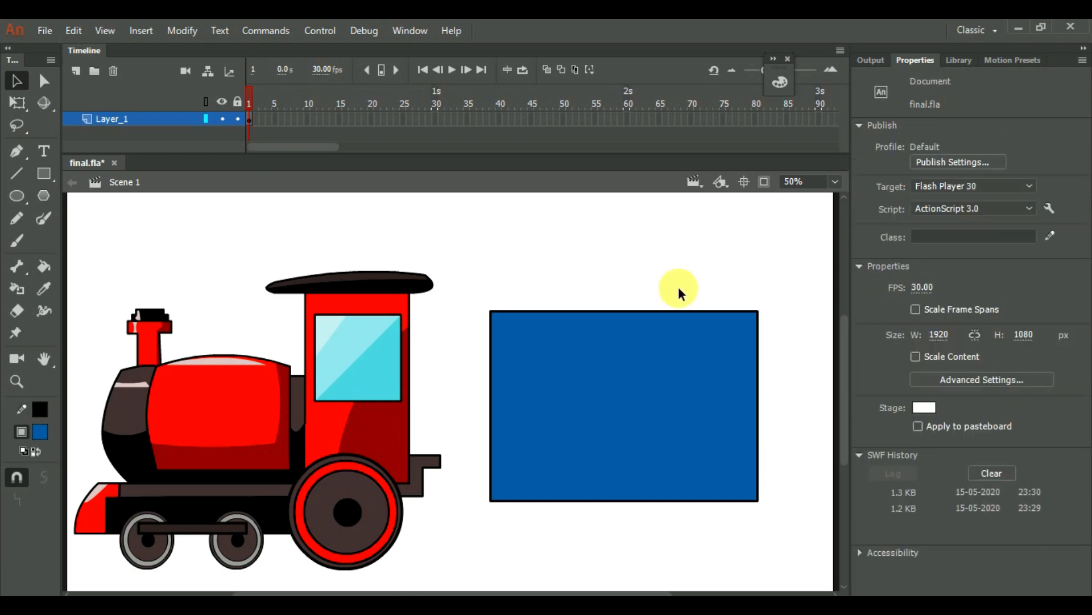
click(16, 173)
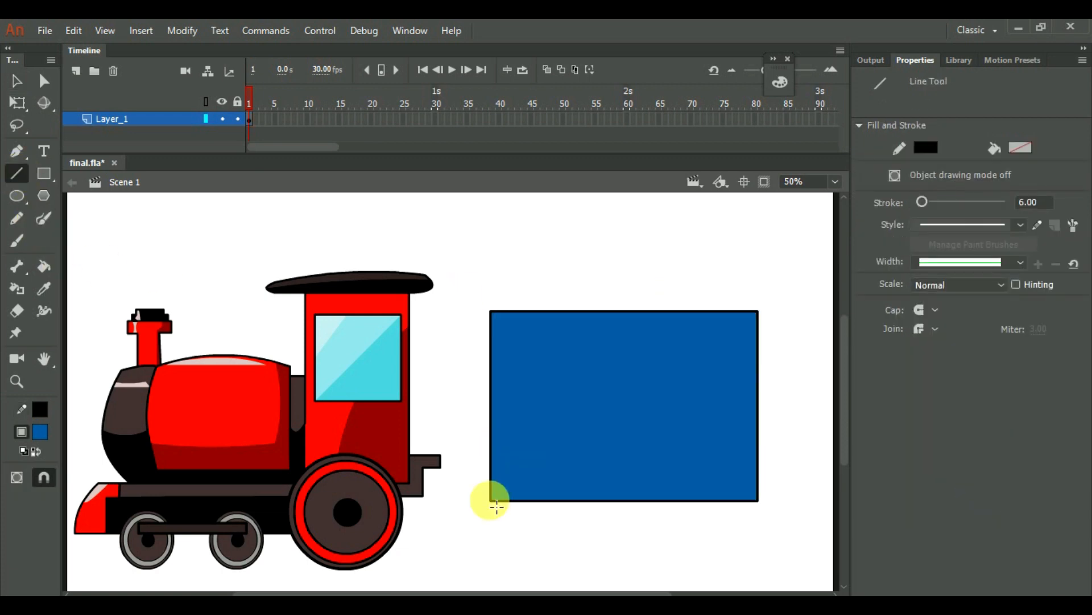
drag(496, 506, 757, 313)
Step: Choose a lighter blue fill colour and fill the rectangle's upper-left half with it
click(779, 82)
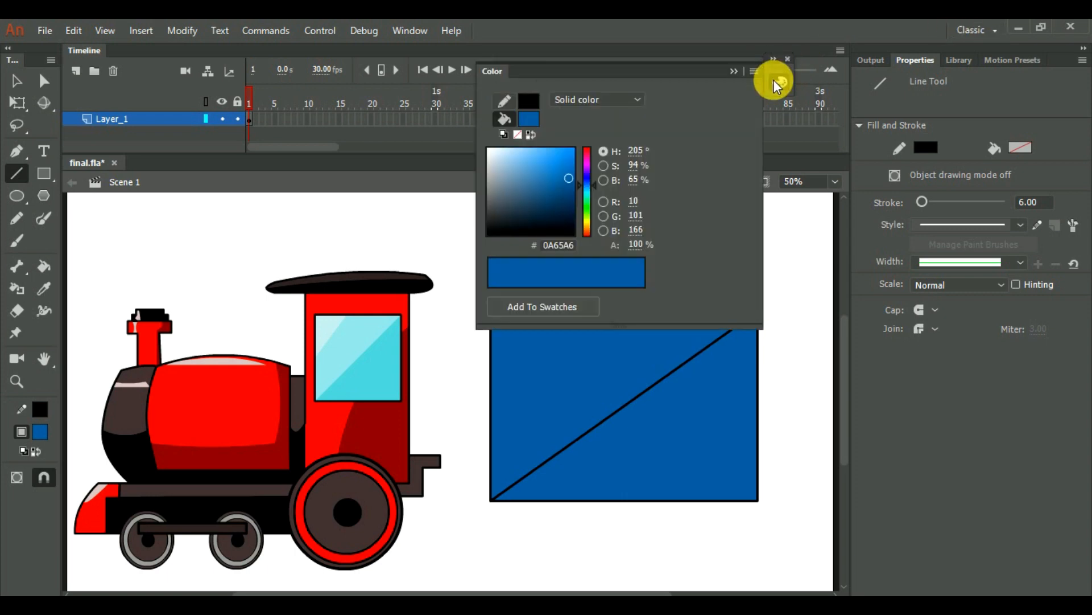
click(549, 164)
click(540, 165)
click(44, 266)
click(541, 382)
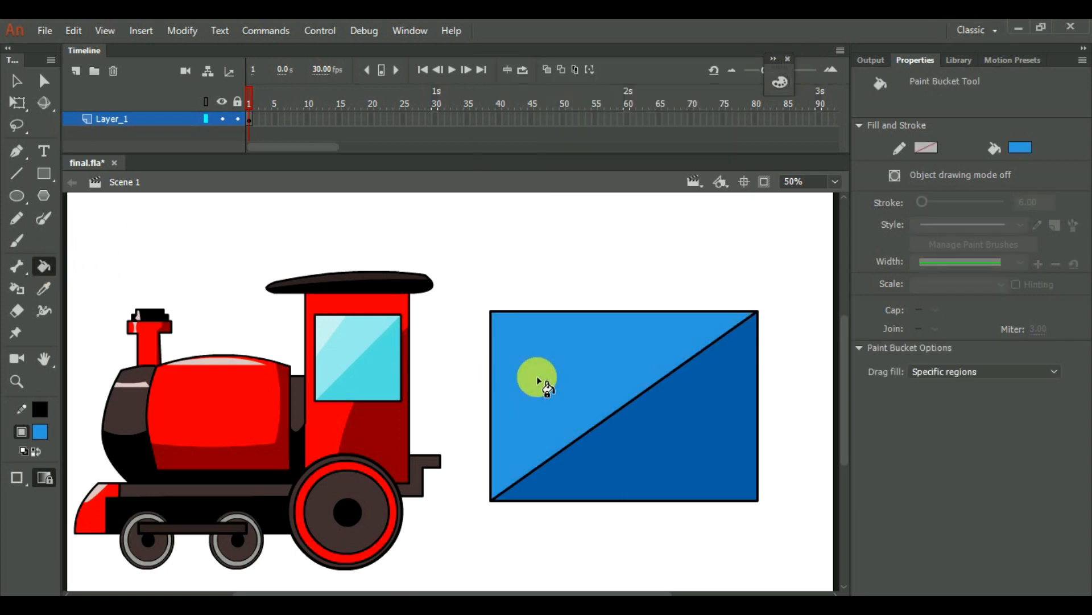
Step: Delete the diagonal line that separates the light and dark blue halves
key(v)
click(602, 423)
key(Delete)
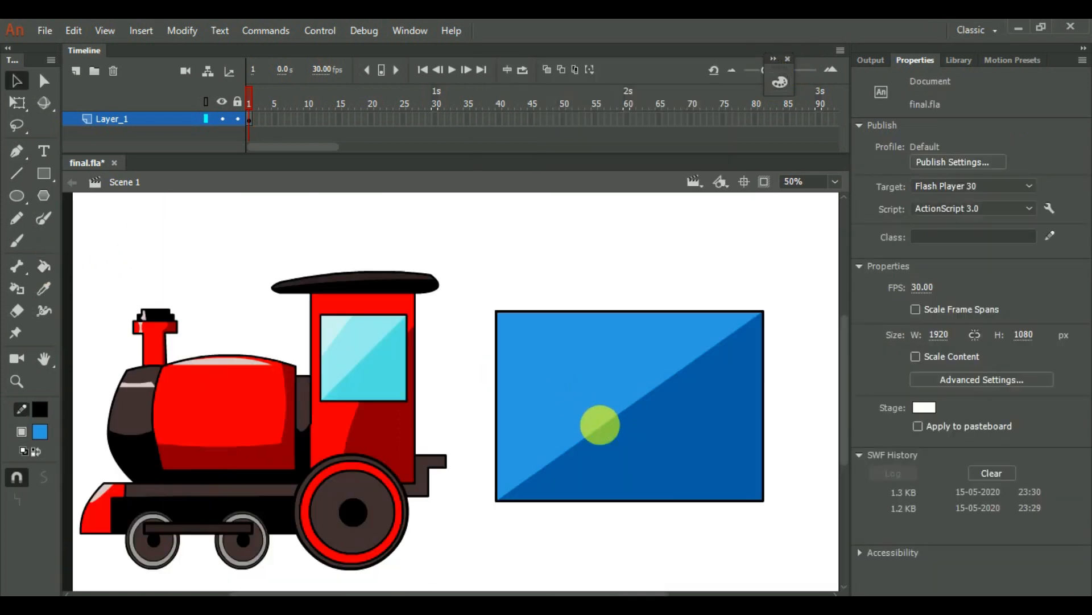
Step: Place the window symbol 1 from the library in the blue rectangle's upper-right area and scale it down
scroll(500, 584, right, 3)
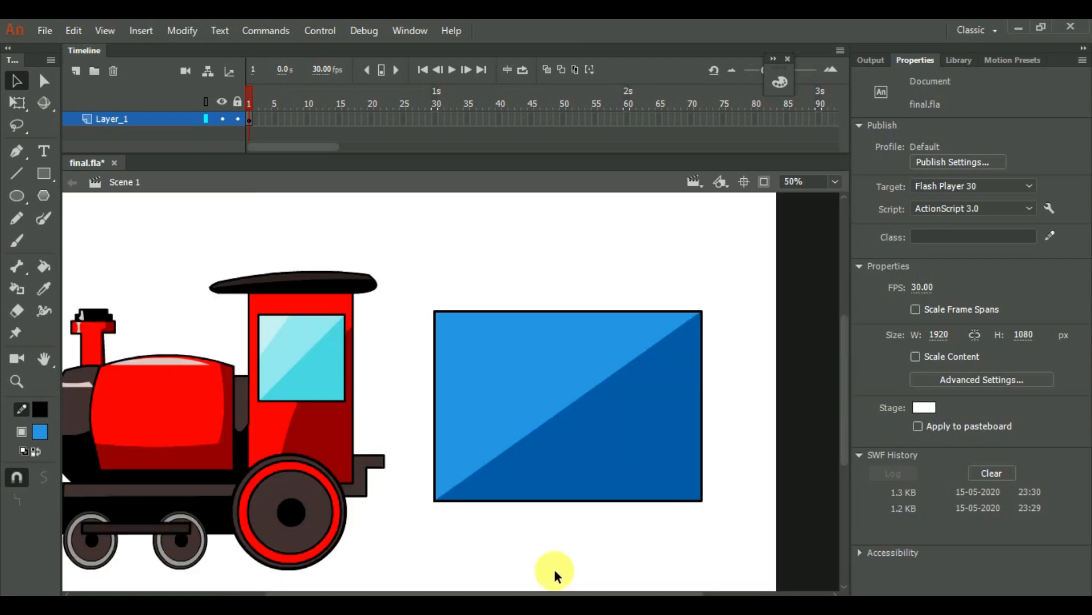
click(281, 361)
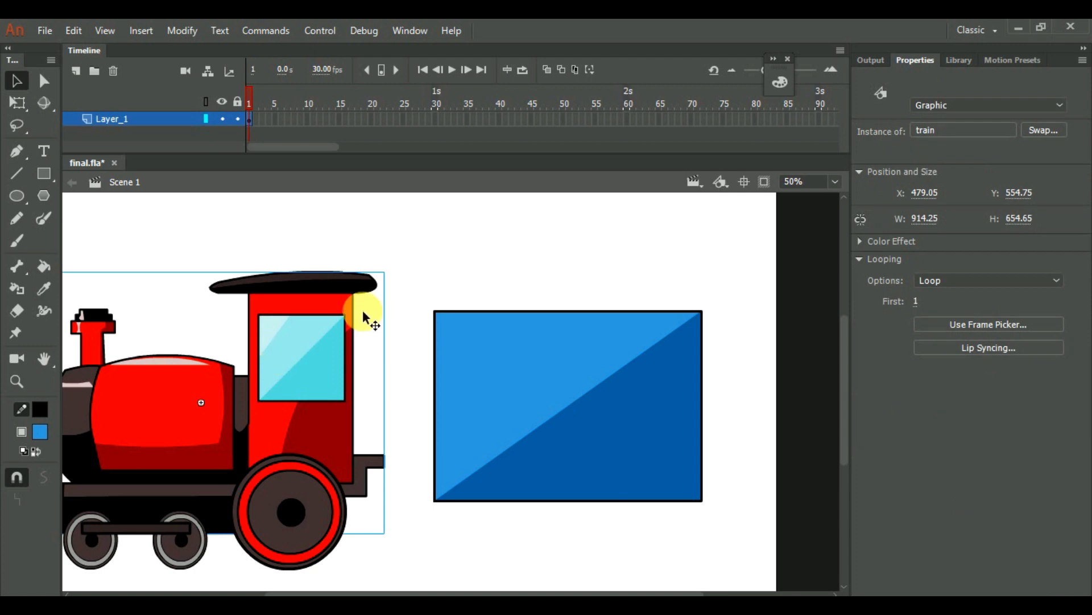
click(959, 60)
click(906, 248)
drag(966, 188, 649, 377)
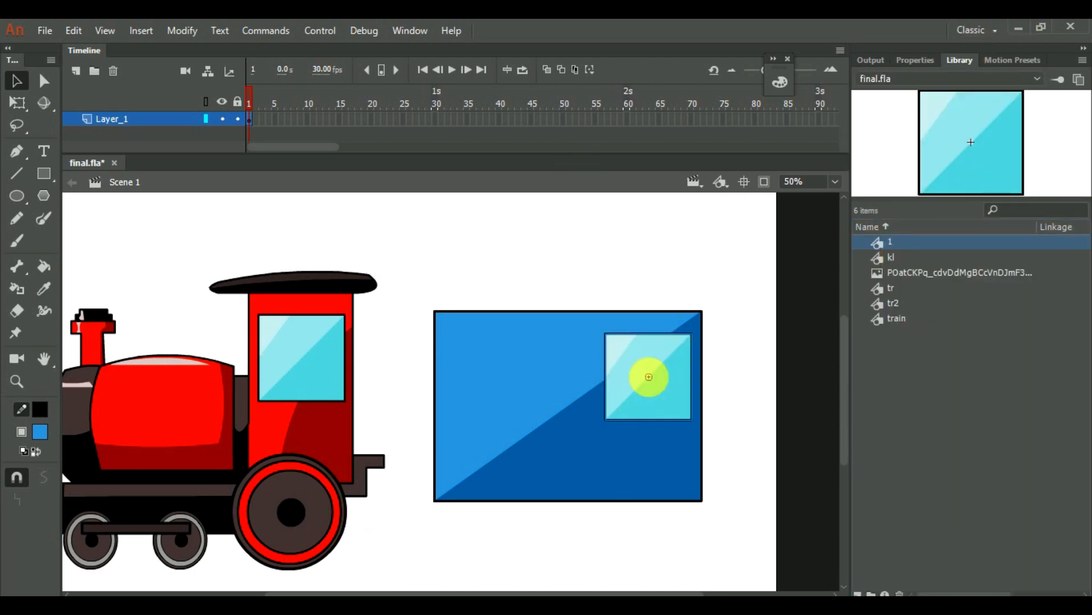
key(q)
drag(605, 335, 670, 350)
Step: Duplicate the small window twice and line up all three windows in a row above the blue rectangle
key(ctrl+v)
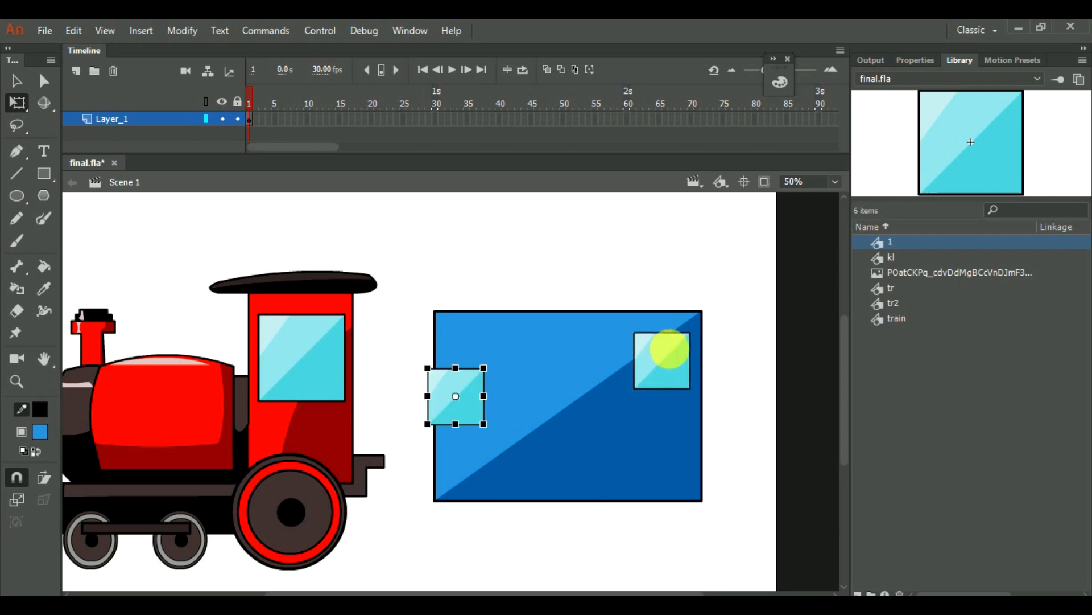
drag(464, 384, 486, 267)
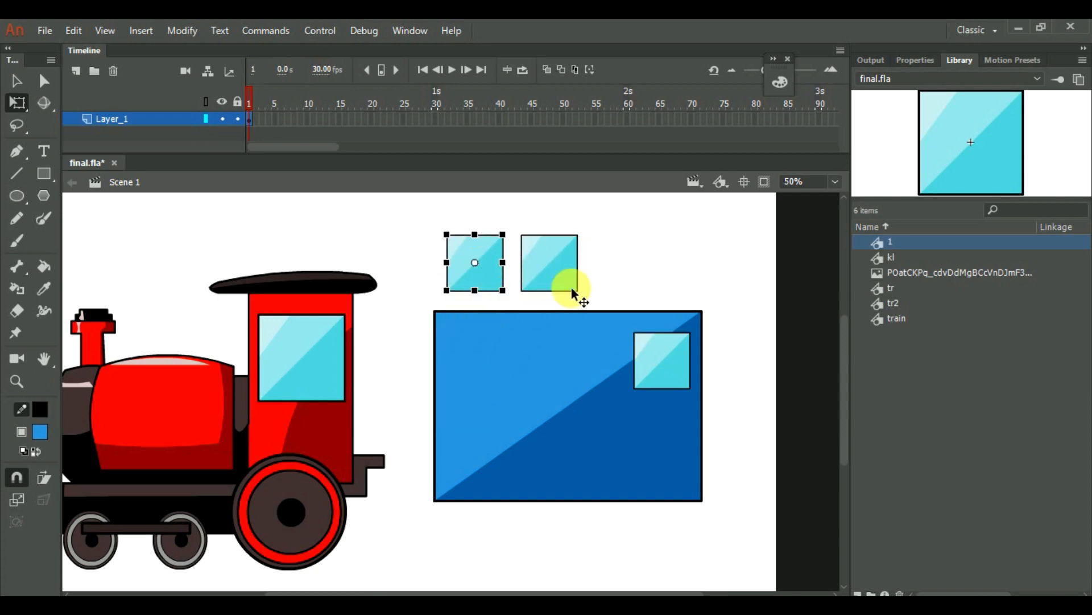
drag(636, 250, 624, 259)
Step: Narrow the blue rectangle by pulling its two right corners inward, and move the three windows down onto its upper part
drag(702, 311, 668, 315)
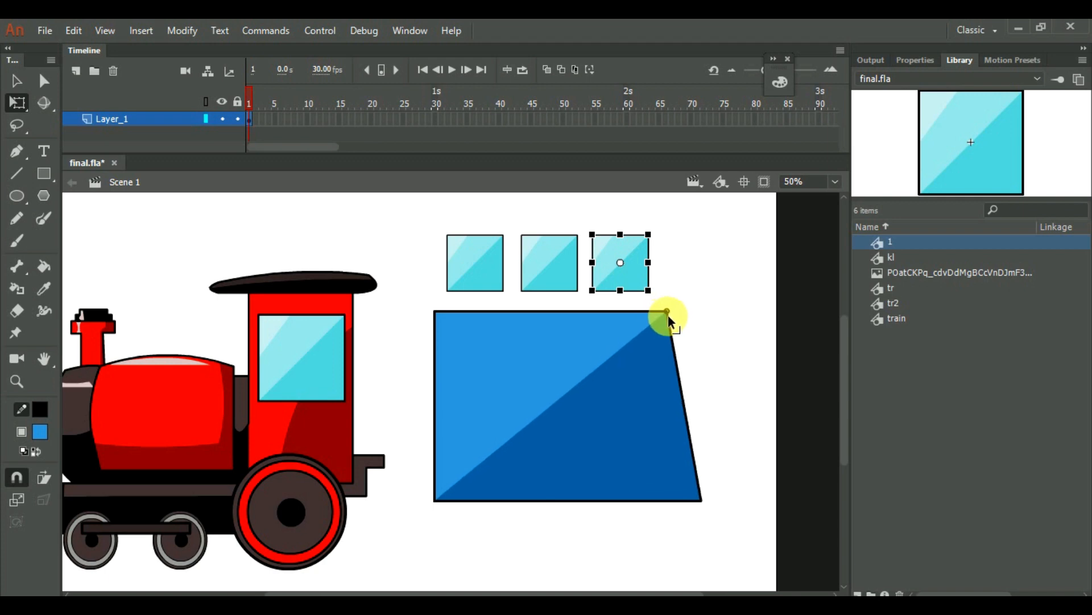
drag(703, 495, 668, 501)
drag(486, 265, 482, 379)
drag(570, 269, 571, 369)
drag(629, 257, 629, 370)
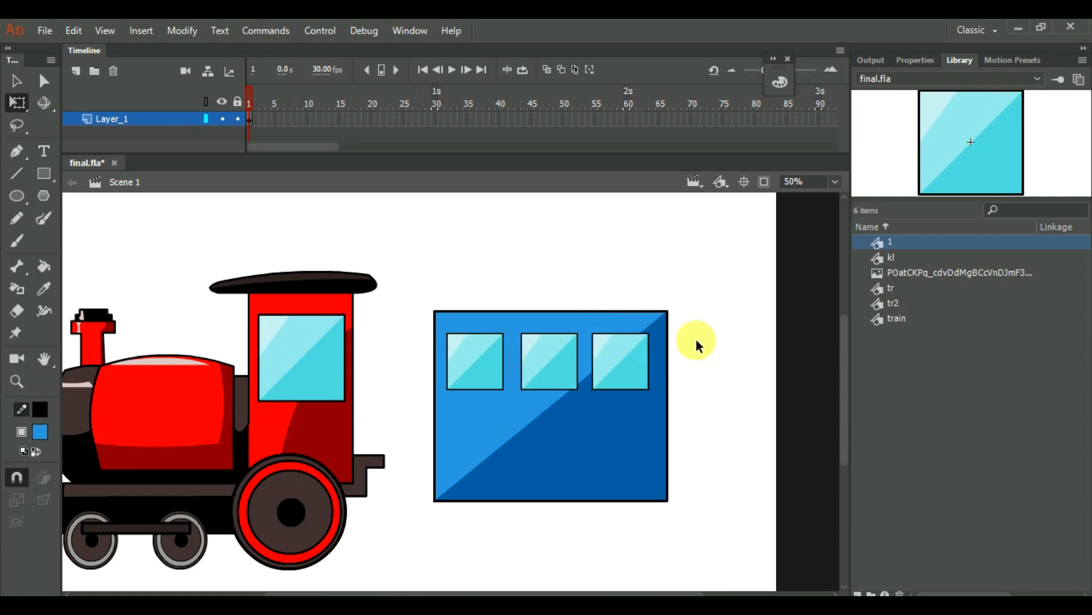
Step: Convert the wagon body and its windows into a symbol named k near the locomotive and open it for editing
drag(418, 285, 695, 519)
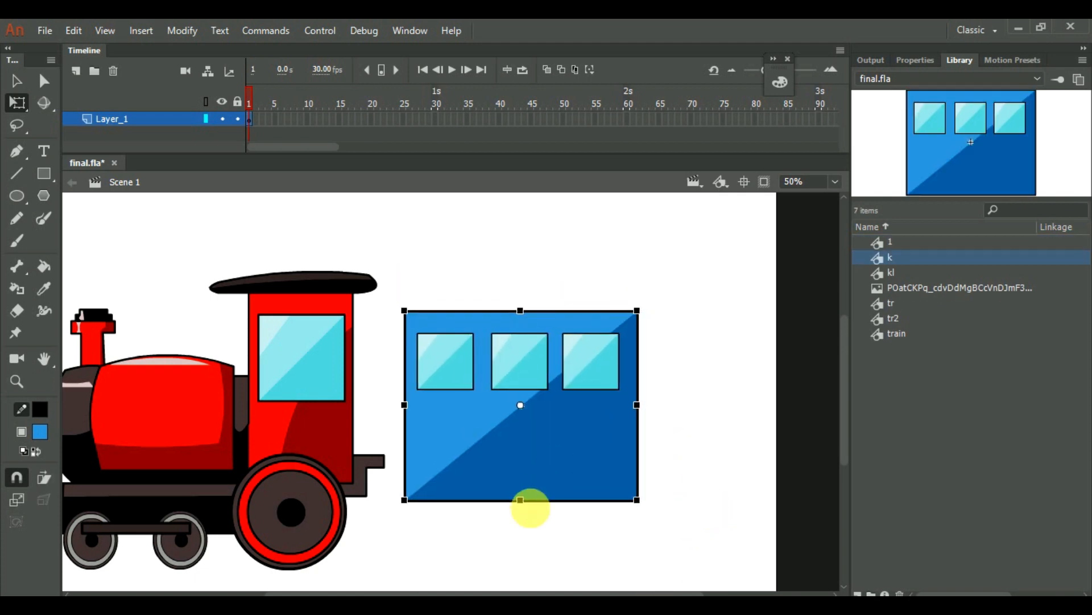
double_click(504, 456)
click(422, 517)
Step: Select the whole wagon body with its windows and shift it slightly up and towards the locomotive
click(44, 175)
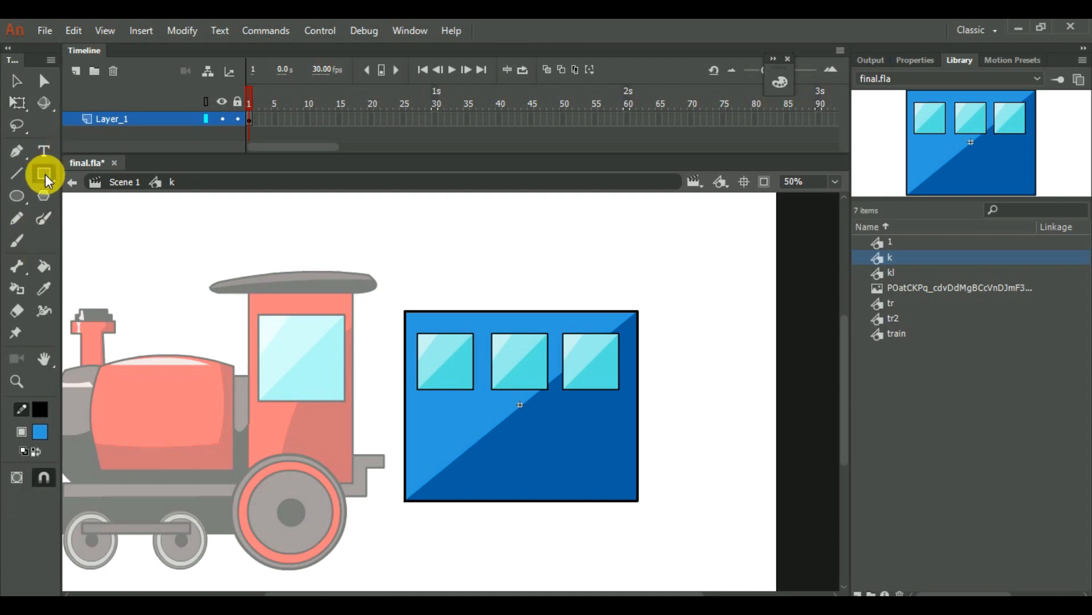
key(v)
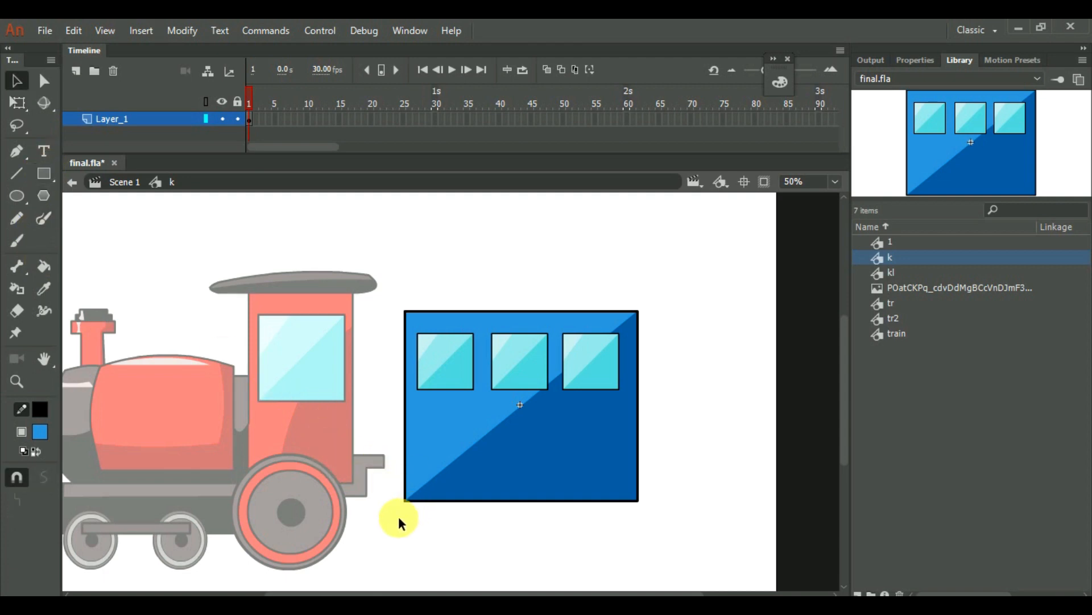
drag(398, 519, 677, 235)
key(ctrl+=)
drag(846, 403, 845, 410)
drag(417, 423, 398, 404)
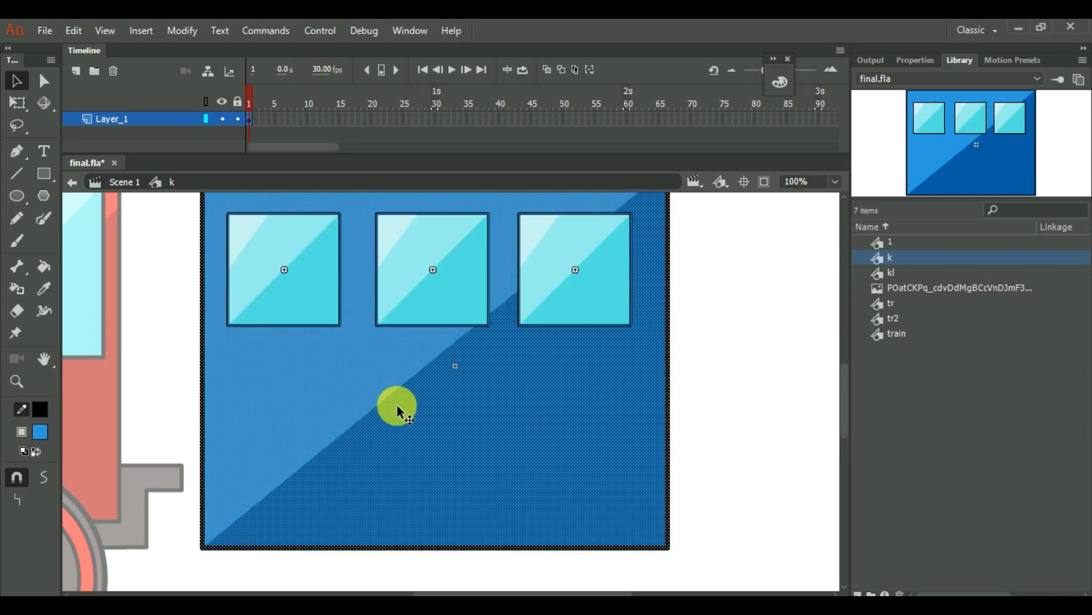
click(173, 559)
Step: Draw a small rectangular coupling block on the outside of the wagon body's lower-left corner
click(44, 173)
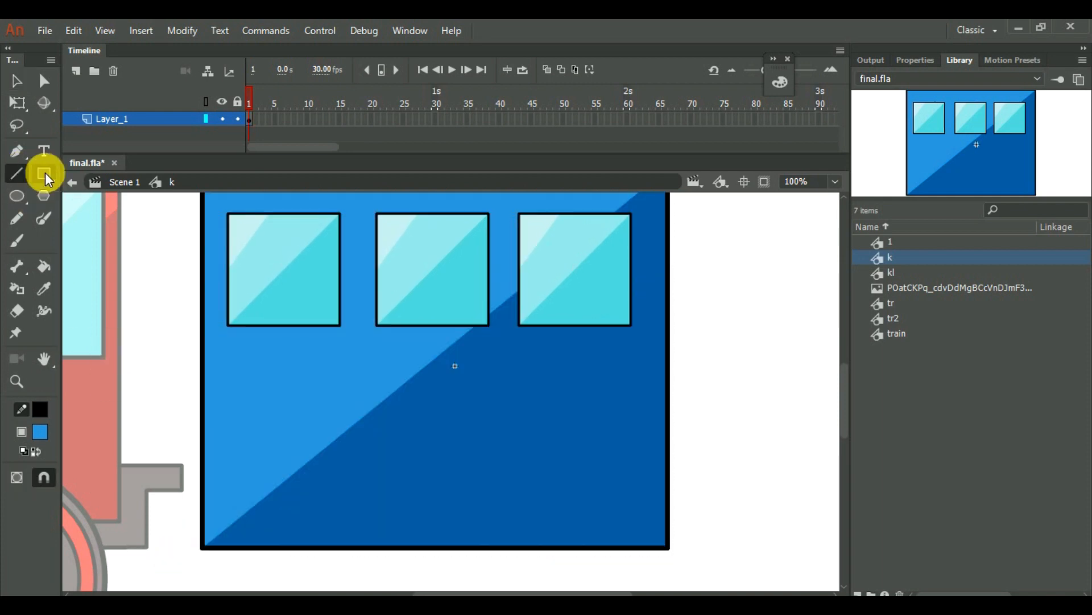
drag(146, 535, 202, 515)
key(v)
Step: Sample the dark brown of the locomotive's rear coupling and fill the wagon's small coupling block with it
double_click(175, 453)
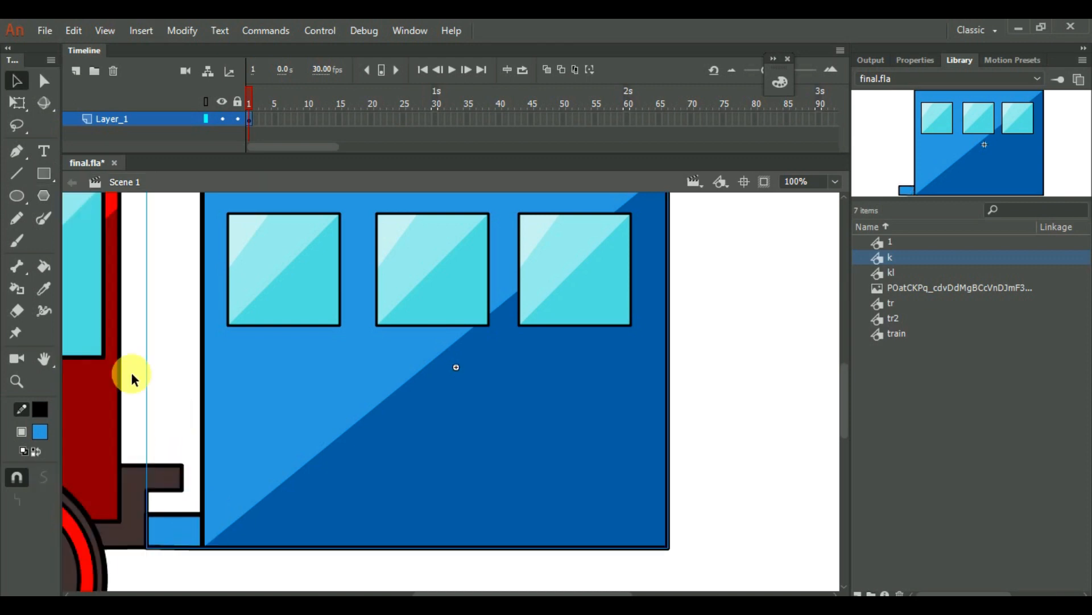
key(i)
click(127, 488)
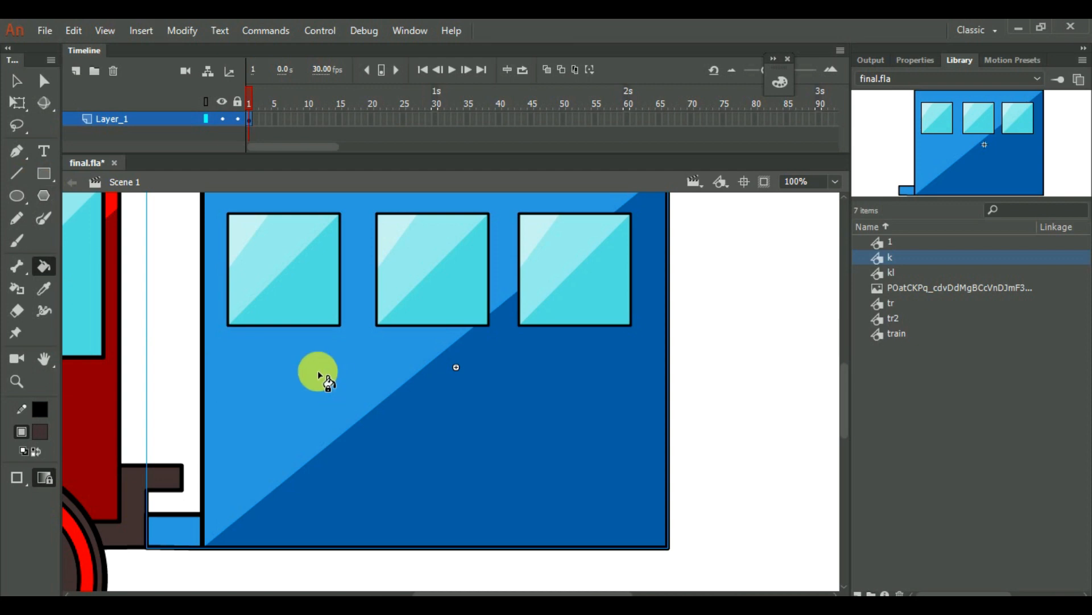
key(v)
double_click(396, 398)
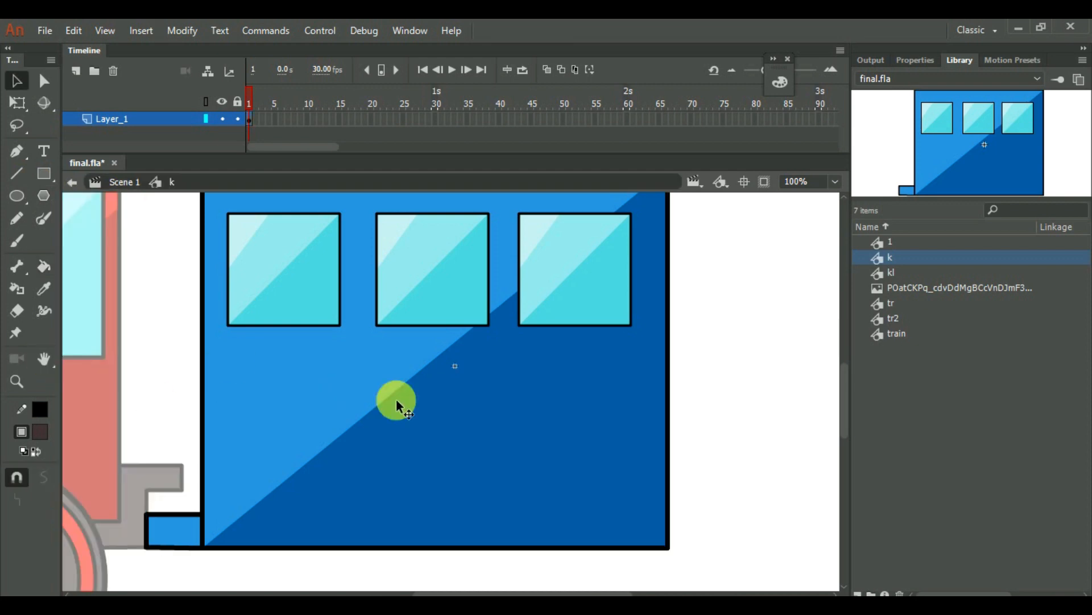
click(43, 272)
click(166, 532)
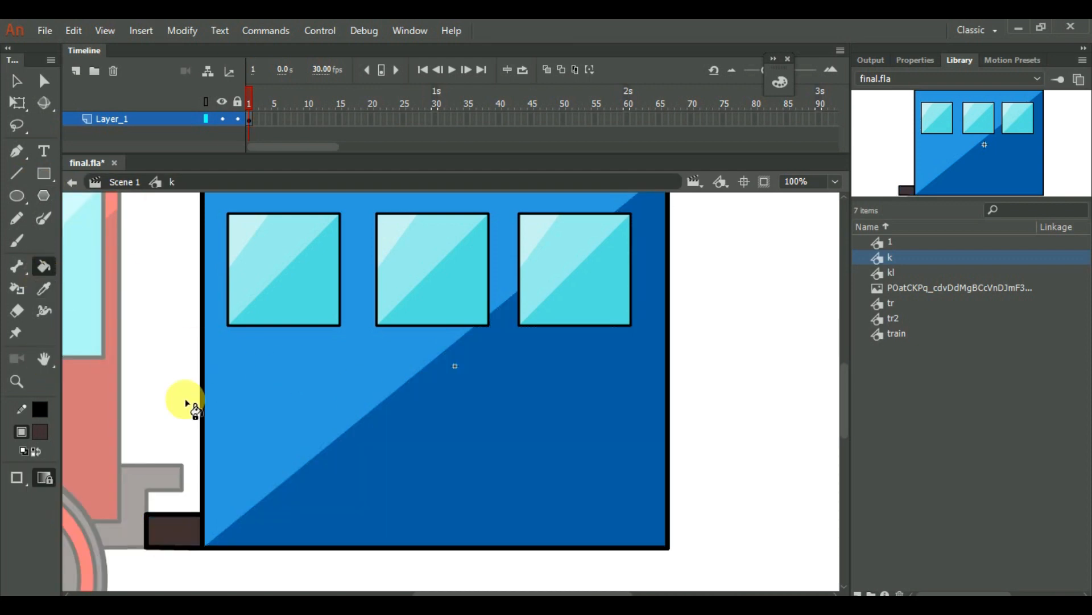
Step: Try to draw a second dark brown rectangle at the wagon body's lower-right corner
key(v)
scroll(844, 391, up, 2)
scroll(843, 391, down, 1)
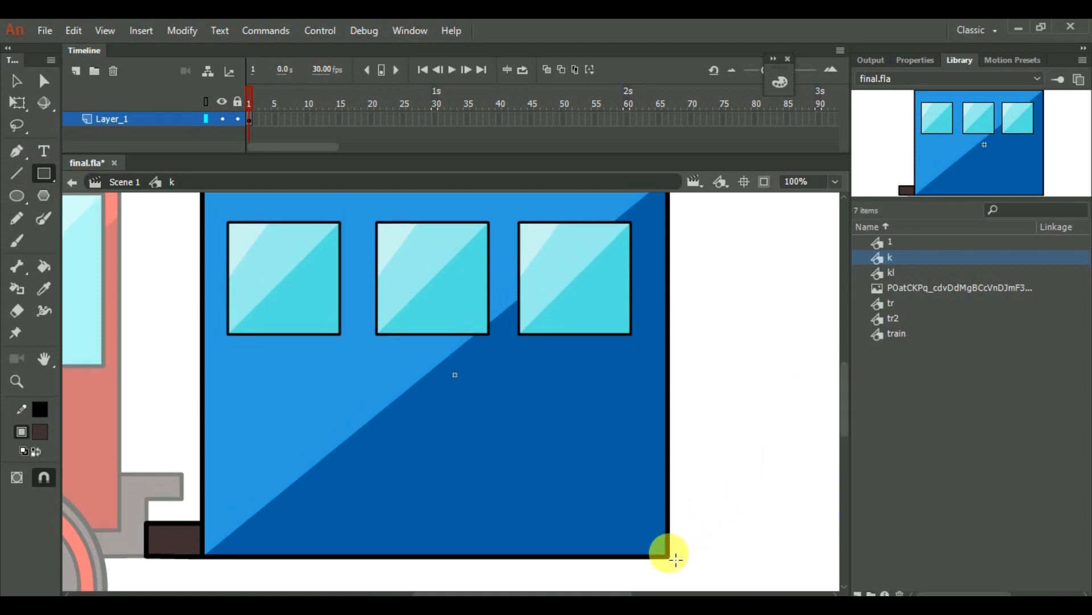
drag(676, 560, 721, 519)
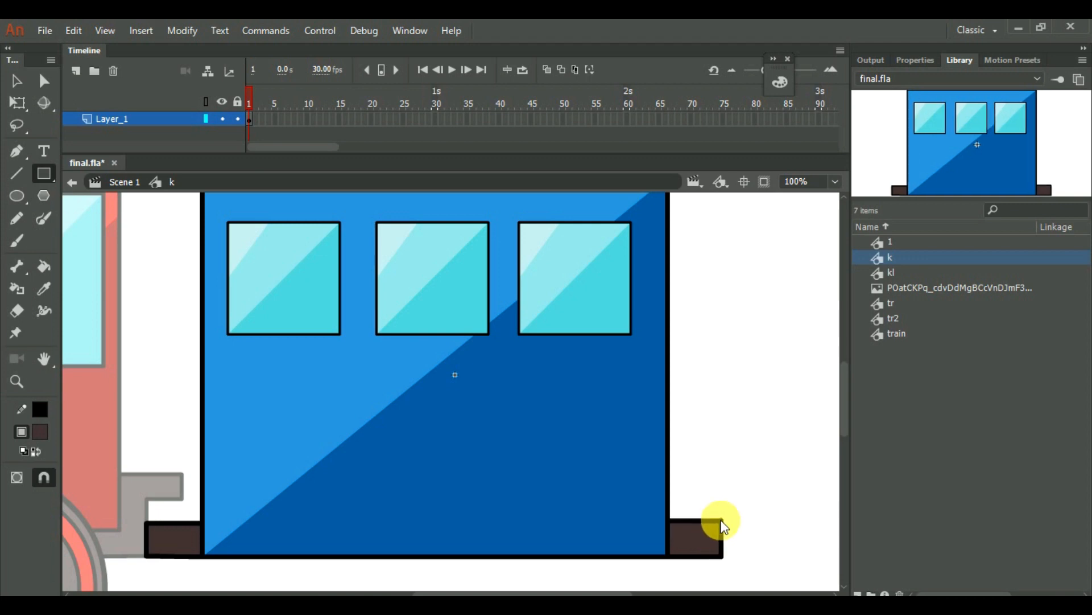
key(ctrl+z)
Step: Copy the left coupling block and place the duplicate against the wagon body's lower-right corner
key(v)
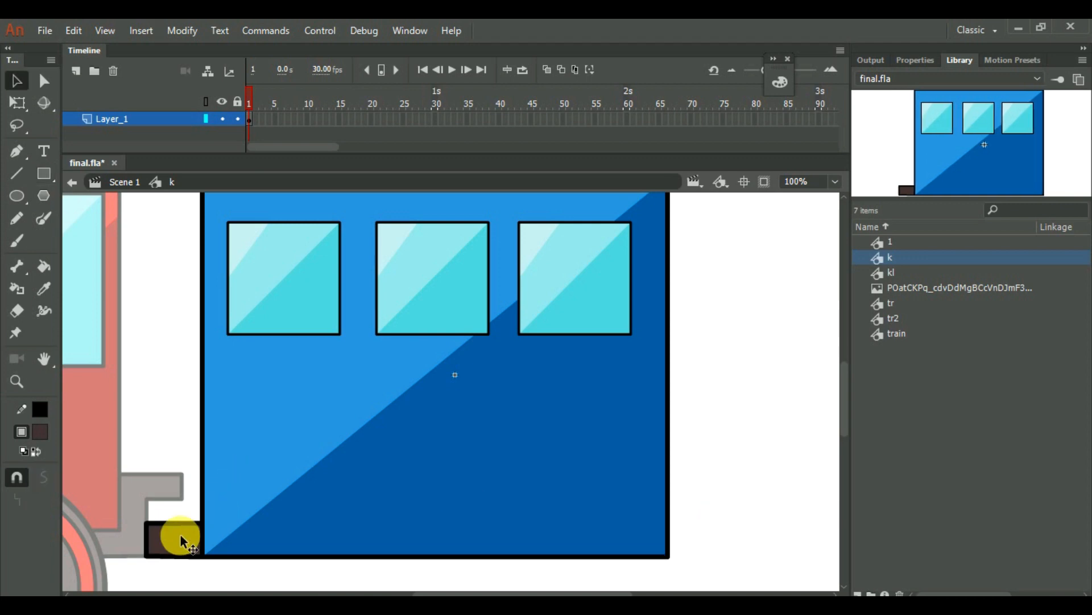
key(ctrl+c)
key(ctrl+v)
drag(480, 395, 708, 543)
click(787, 532)
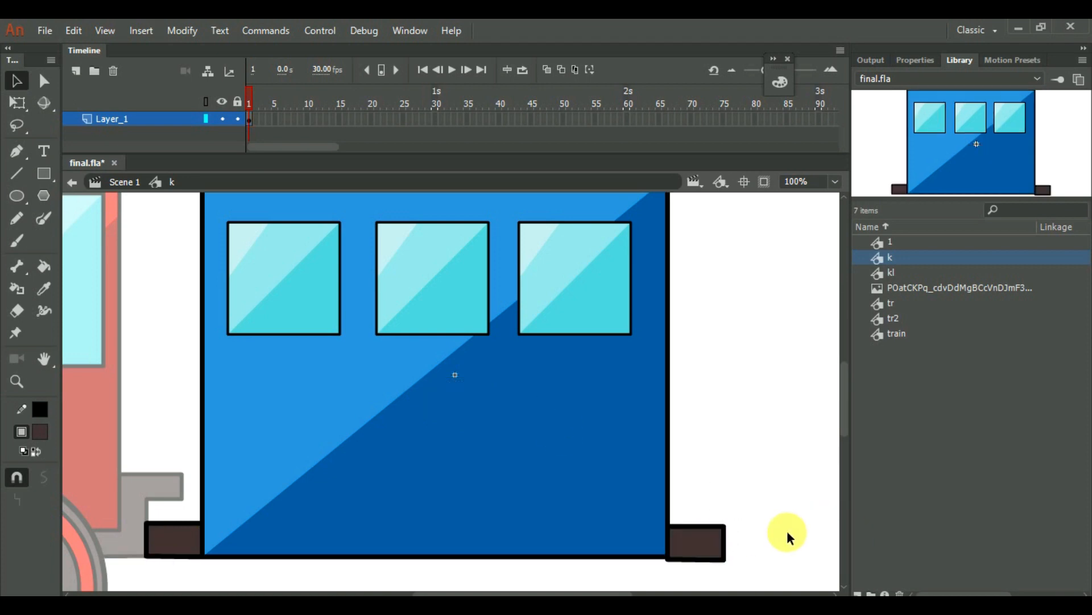
Step: Move the right coupling block up slightly so it lines up with the wagon body's bottom edge
click(16, 173)
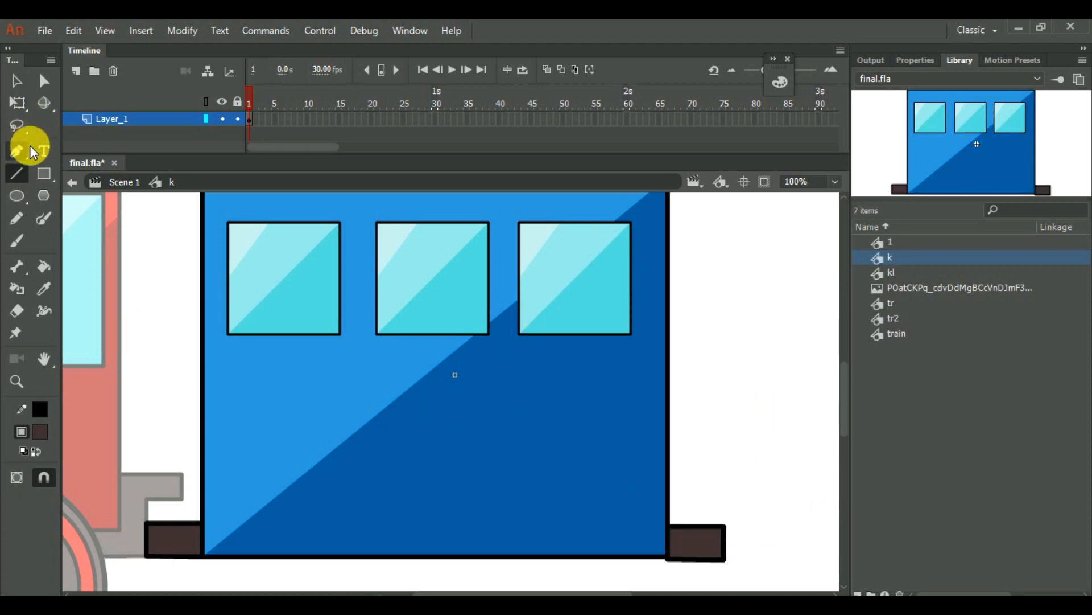
click(44, 173)
key(v)
click(705, 541)
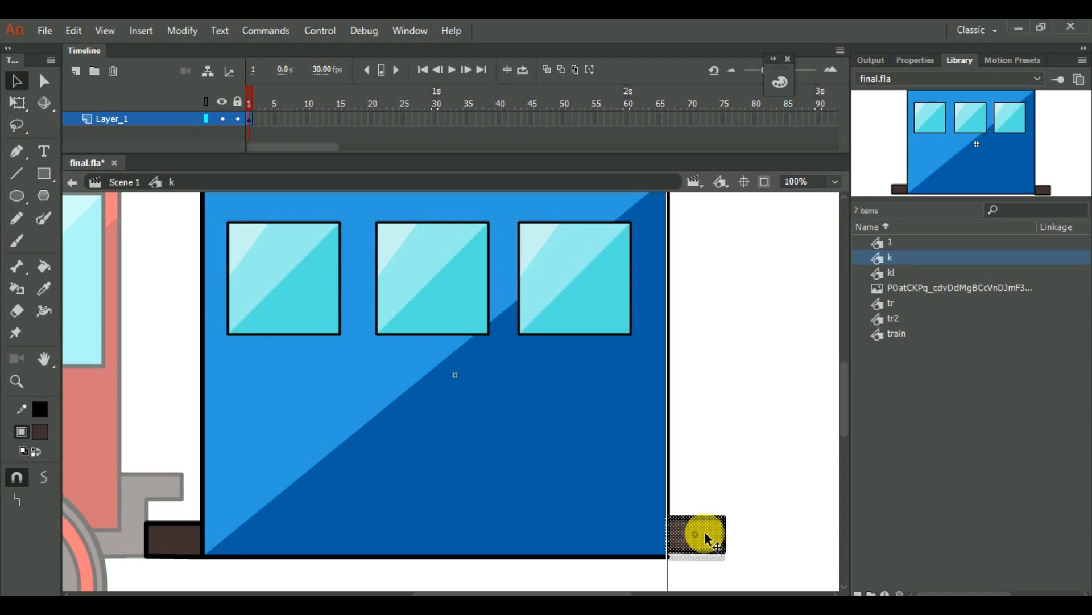
click(724, 496)
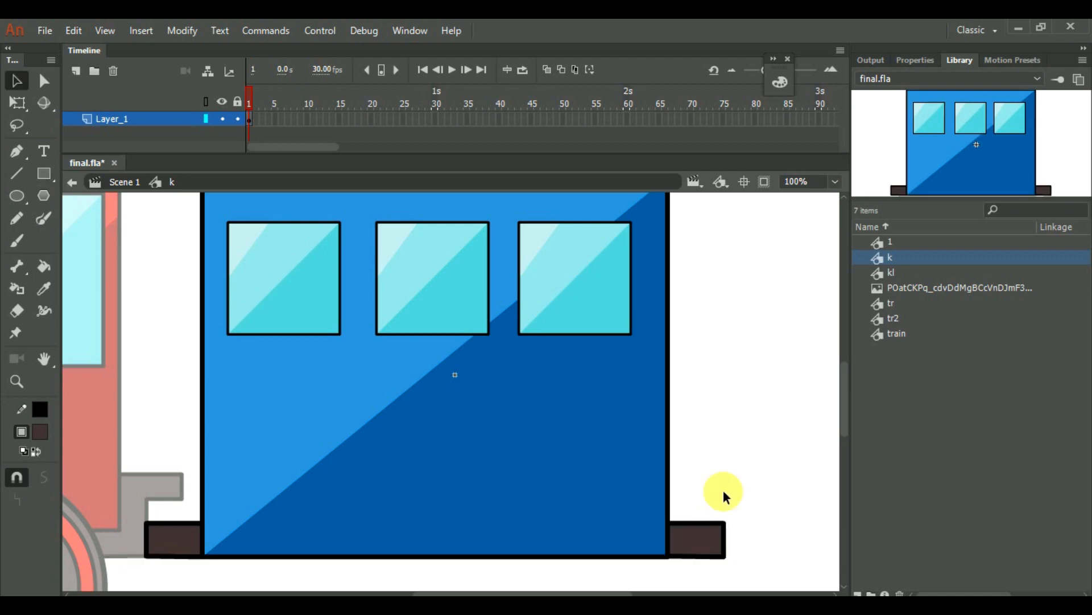
Step: Draw a longer upper arm above the right coupling block and remove the inner lines to join them into one shape
click(49, 179)
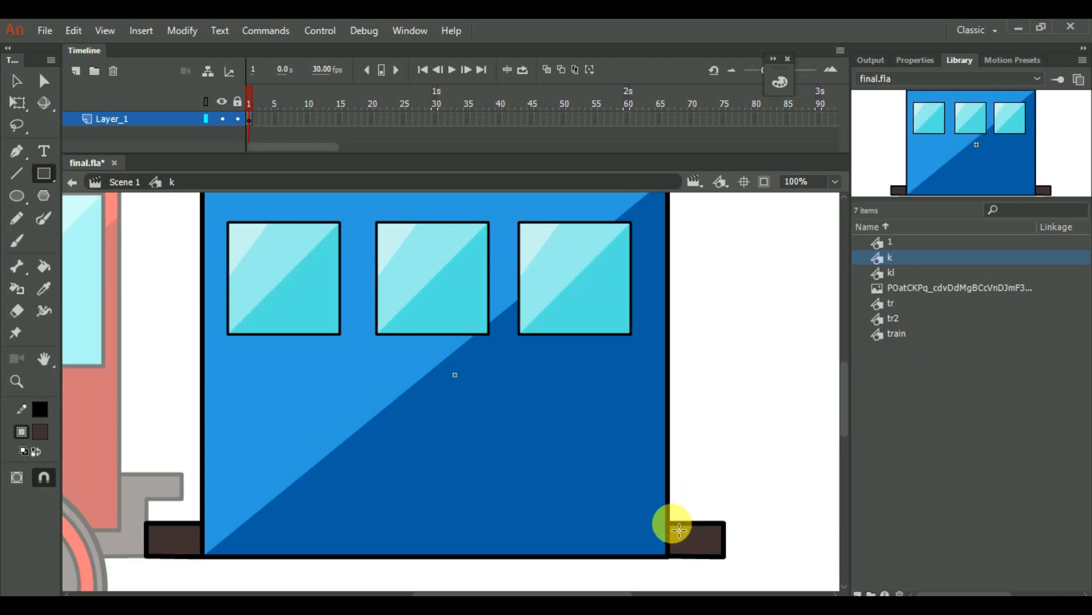
mouse_move(678, 530)
mouse_down()
mouse_move(702, 495)
mouse_move(695, 475)
mouse_move(739, 507)
mouse_up()
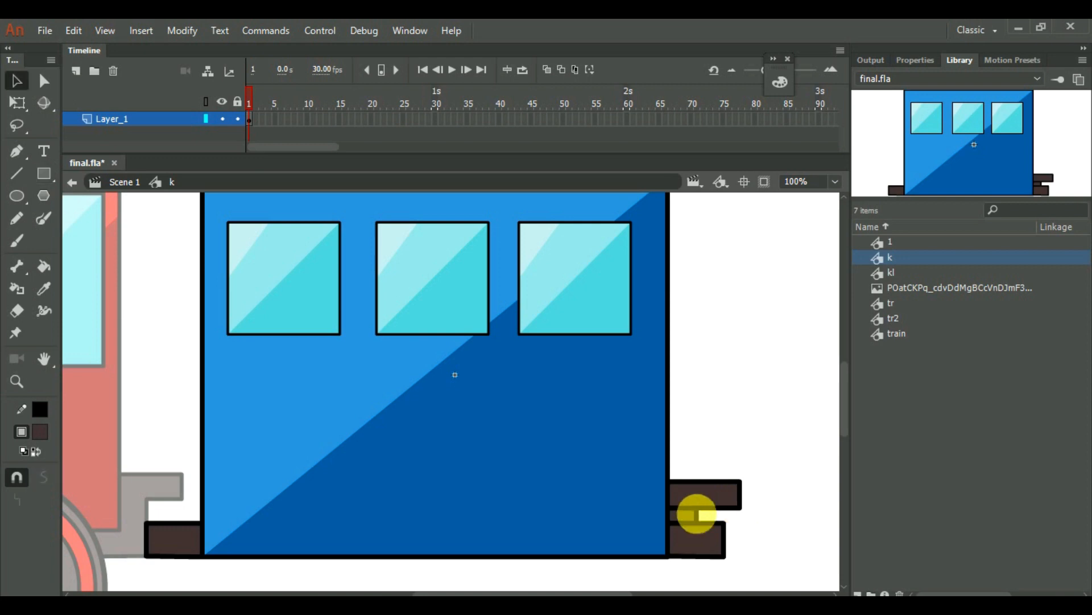
key(v)
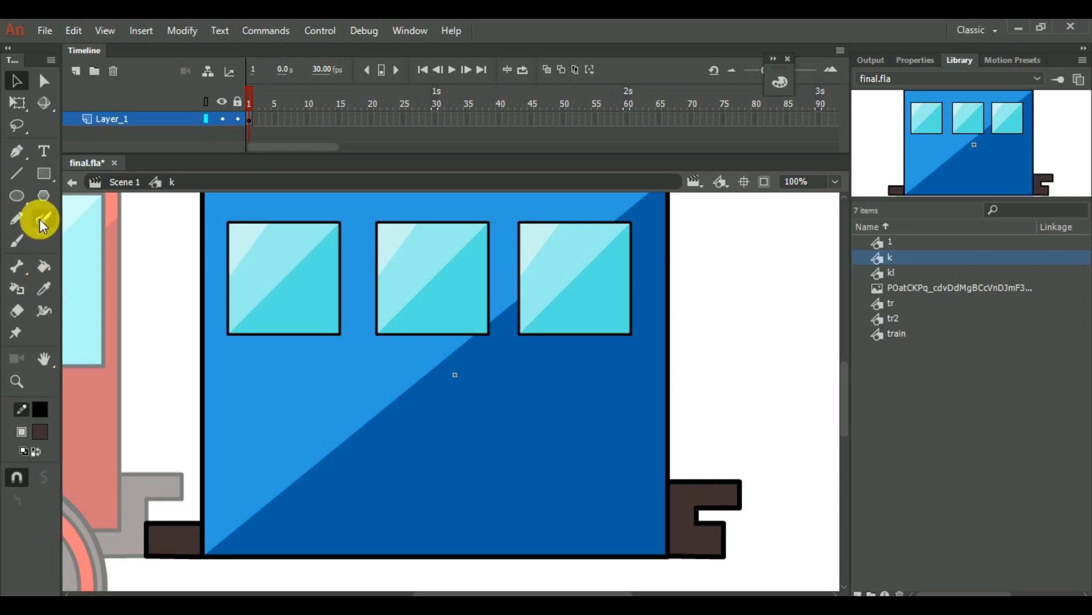
Step: Divide the right coupling's lower part with a vertical line and delete the outer piece to leave a hook shape
click(17, 173)
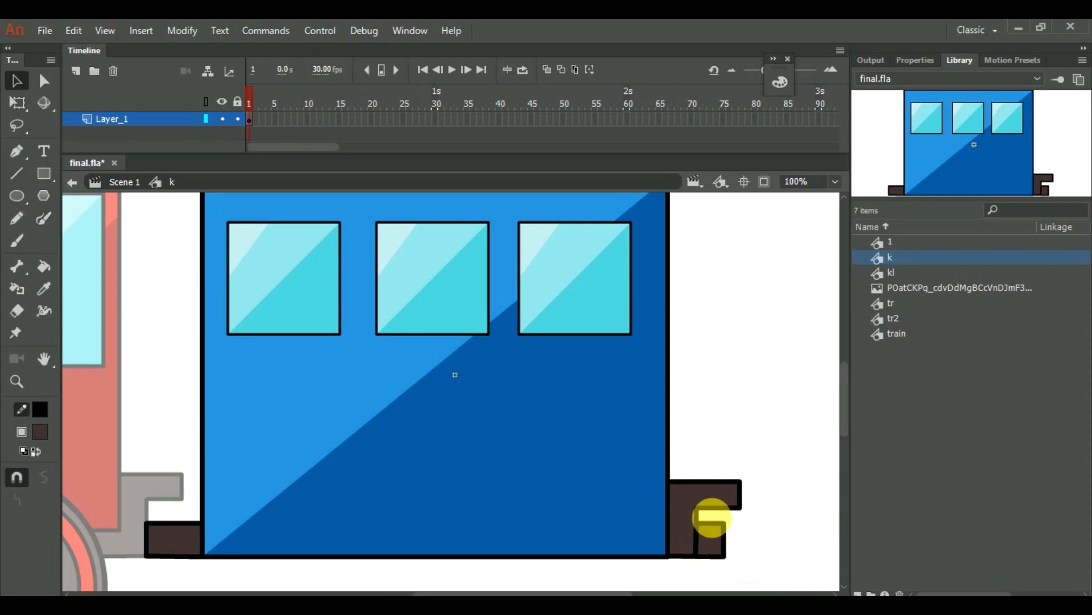
key(v)
click(712, 537)
key(Delete)
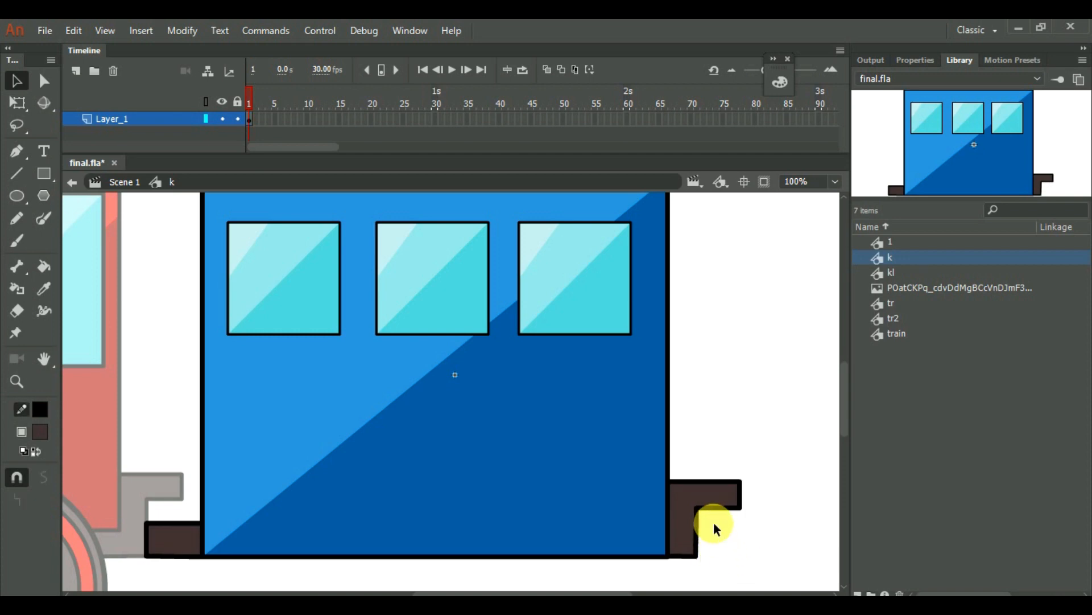
Step: Draw a thin orange rectangle with a black outline along the wagon body's bottom edge, spanning the body's full width
drag(842, 424, 842, 450)
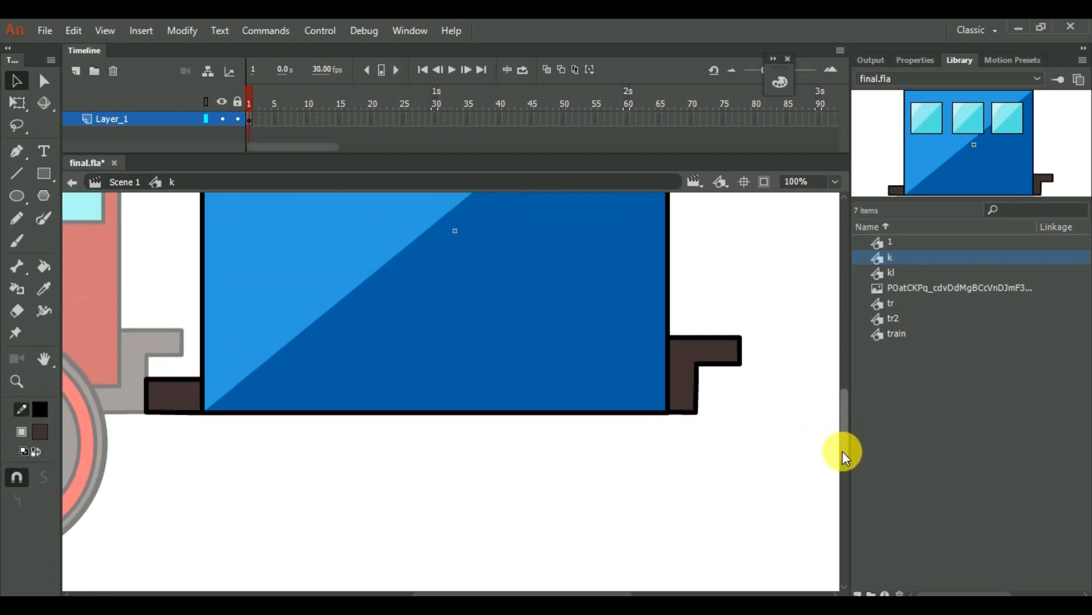
drag(481, 591, 446, 591)
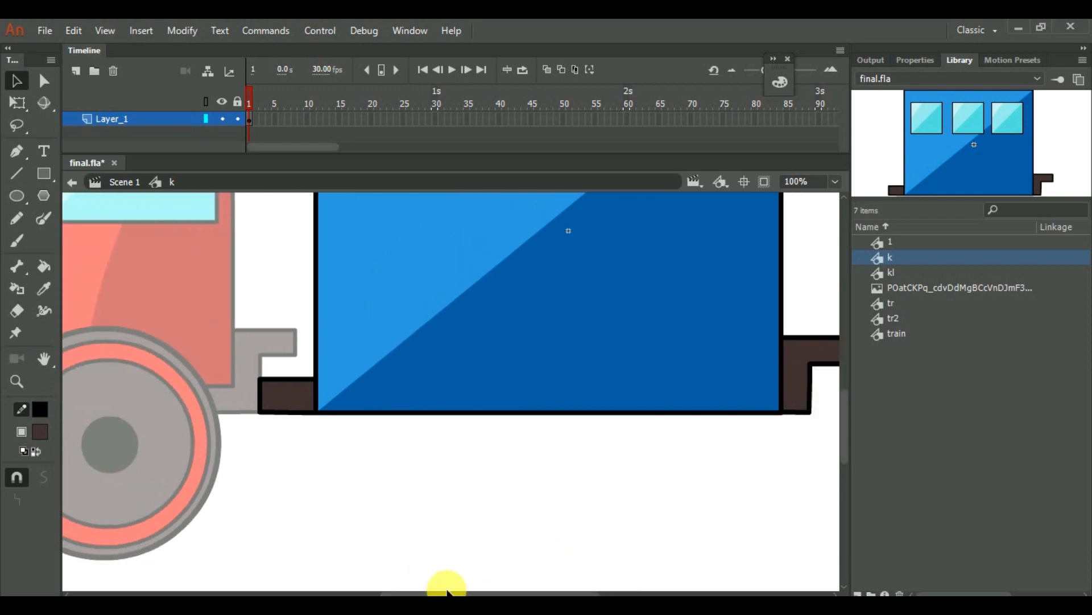
click(45, 176)
click(35, 433)
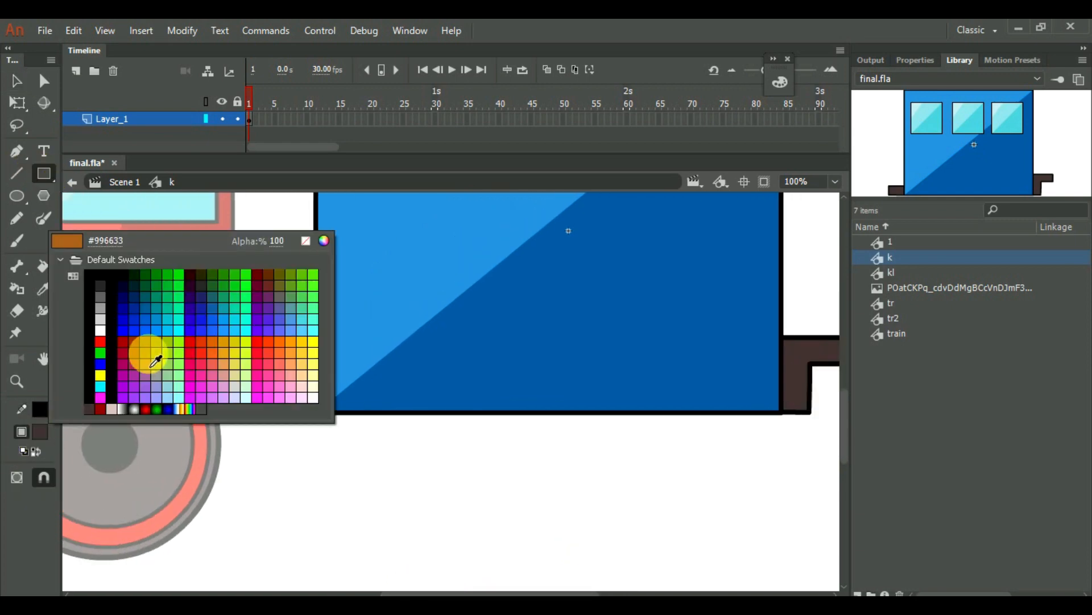
click(285, 341)
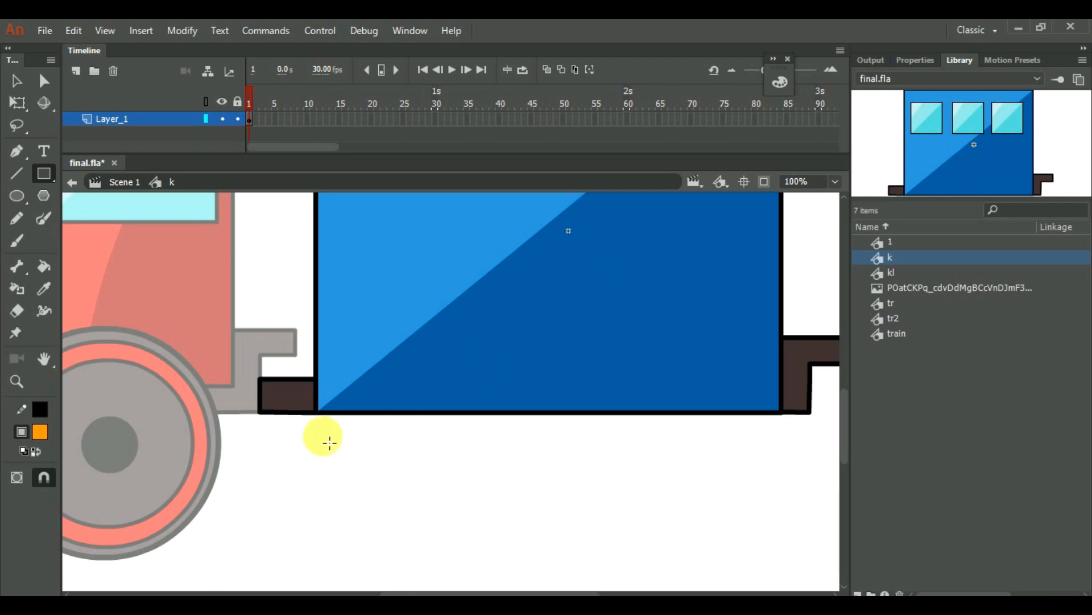
mouse_move(316, 414)
mouse_down()
mouse_move(351, 434)
mouse_move(761, 446)
mouse_move(791, 424)
mouse_move(781, 414)
mouse_move(830, 462)
mouse_move(802, 475)
mouse_move(780, 440)
mouse_up()
key(v)
Step: Outline a slanted strut at each end of the orange beam with the Line tool and fill both struts orange
click(16, 174)
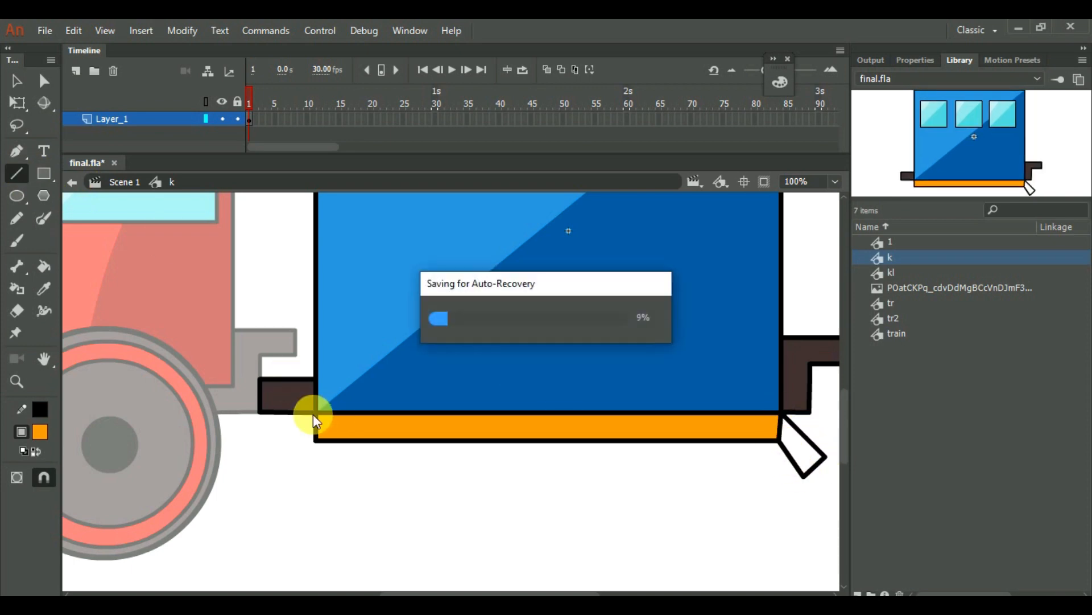
drag(316, 414, 280, 455)
drag(280, 454, 297, 470)
drag(297, 470, 324, 440)
key(v)
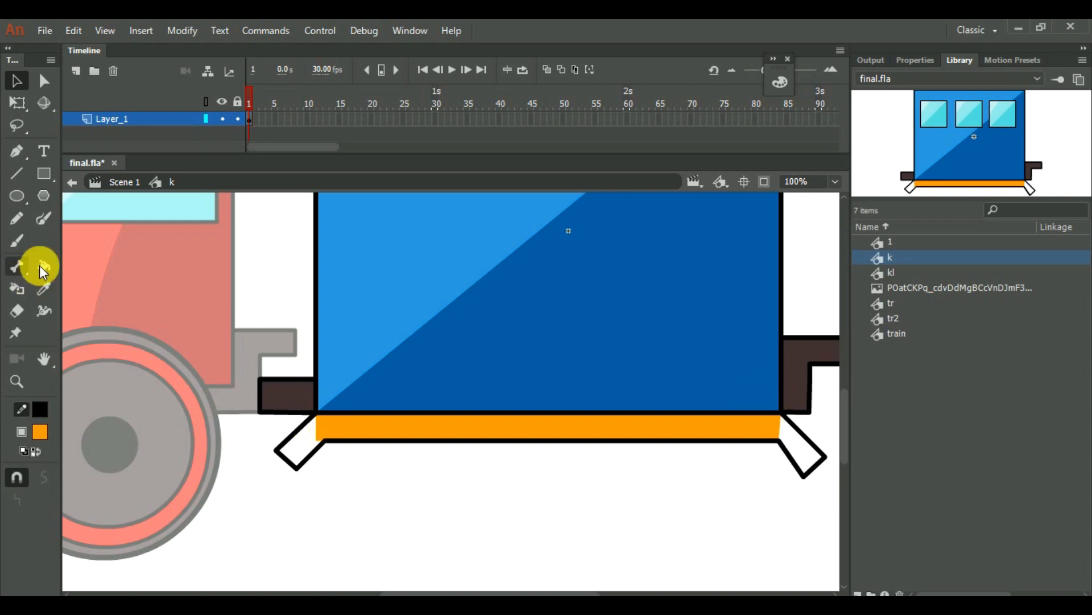
click(41, 266)
click(291, 440)
Step: Draw two black undercarriage blocks side by side beneath the orange beam and curve their lower edges
key(ctrl+minus)
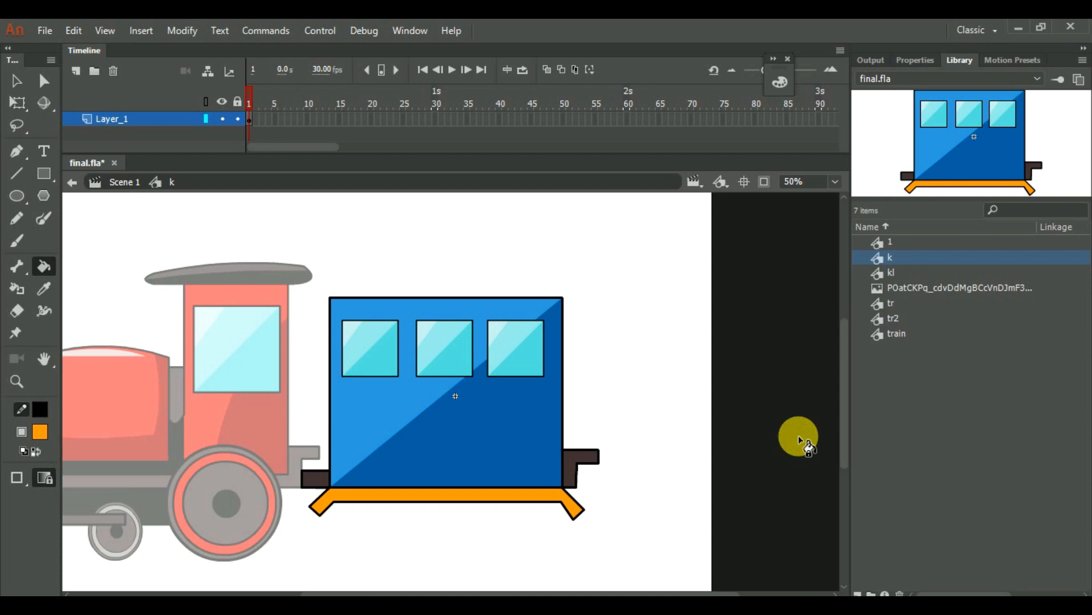
drag(842, 431, 845, 437)
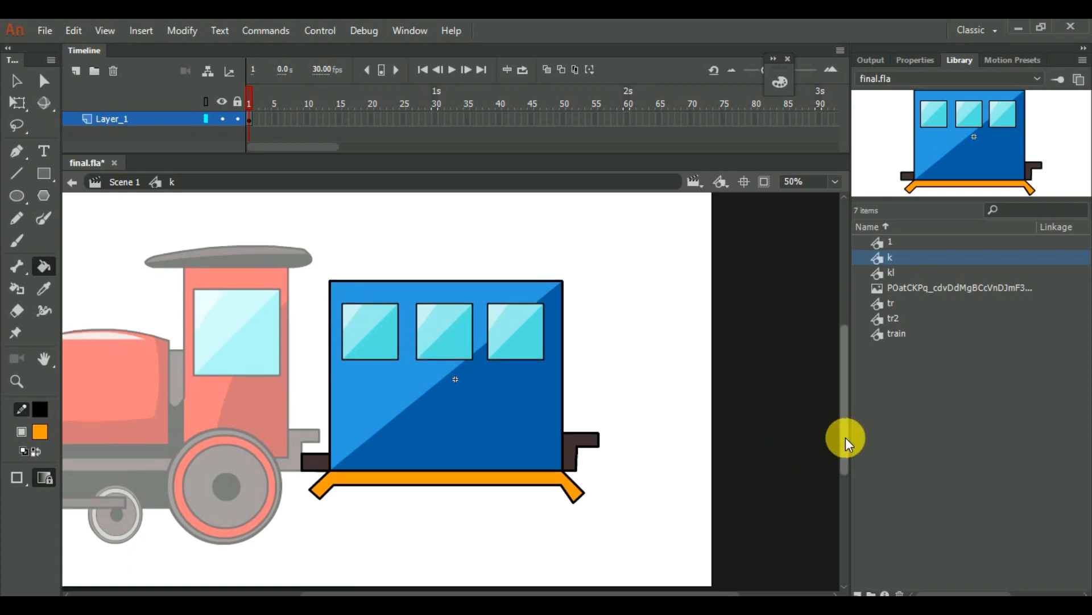
click(40, 431)
click(85, 364)
click(43, 174)
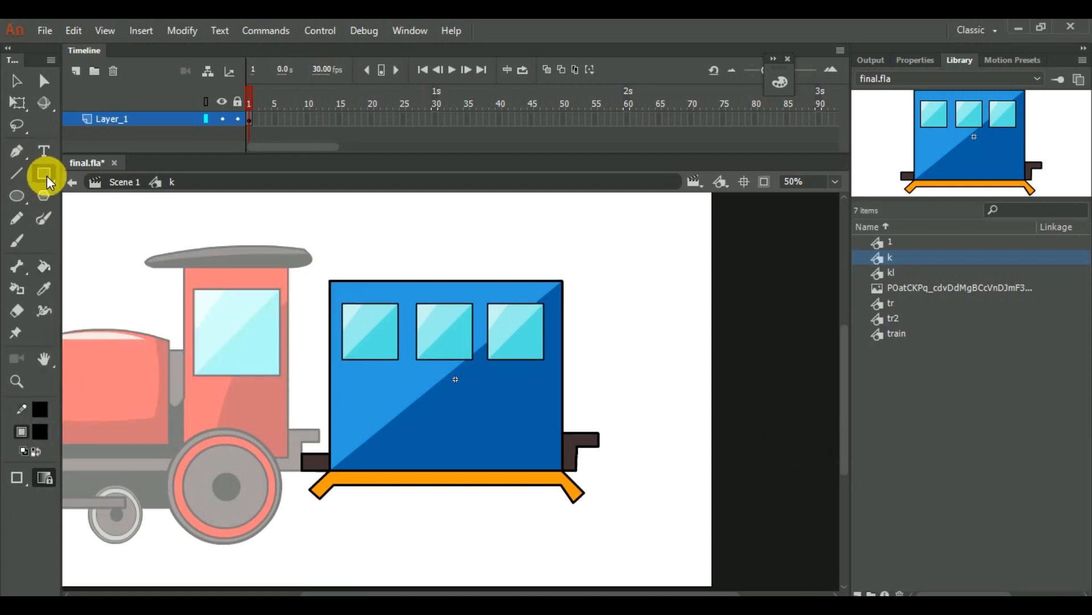
mouse_move(333, 483)
mouse_down()
mouse_move(349, 500)
mouse_move(415, 510)
mouse_move(561, 505)
mouse_move(503, 514)
mouse_up()
key(v)
Step: Place the tr2 wheel symbol under the wagon and scale it down to a small wheel beneath the left black block
click(974, 270)
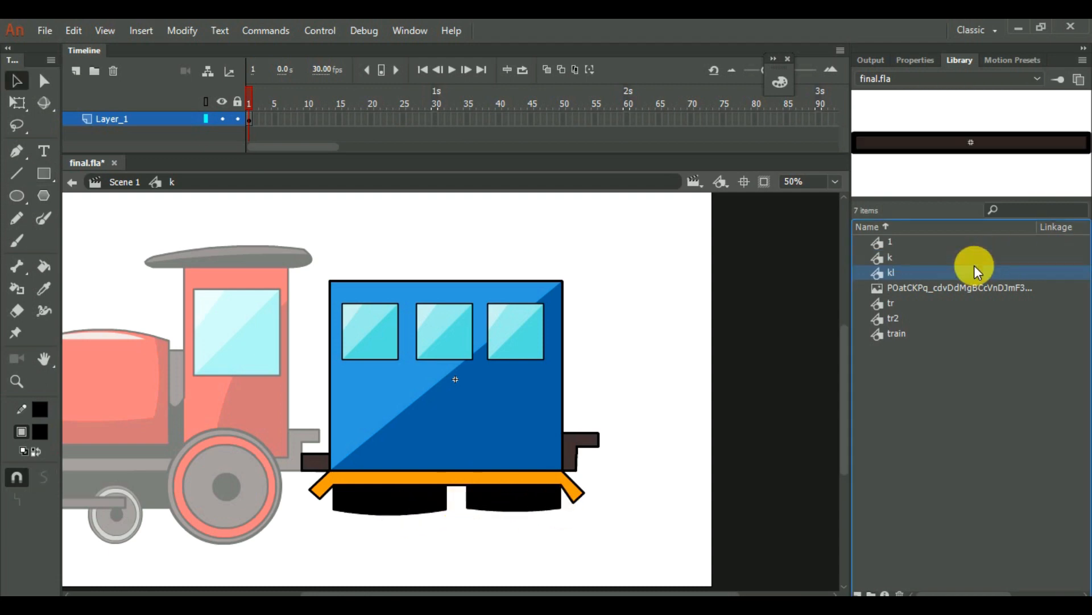
click(927, 302)
click(902, 317)
drag(902, 317, 548, 513)
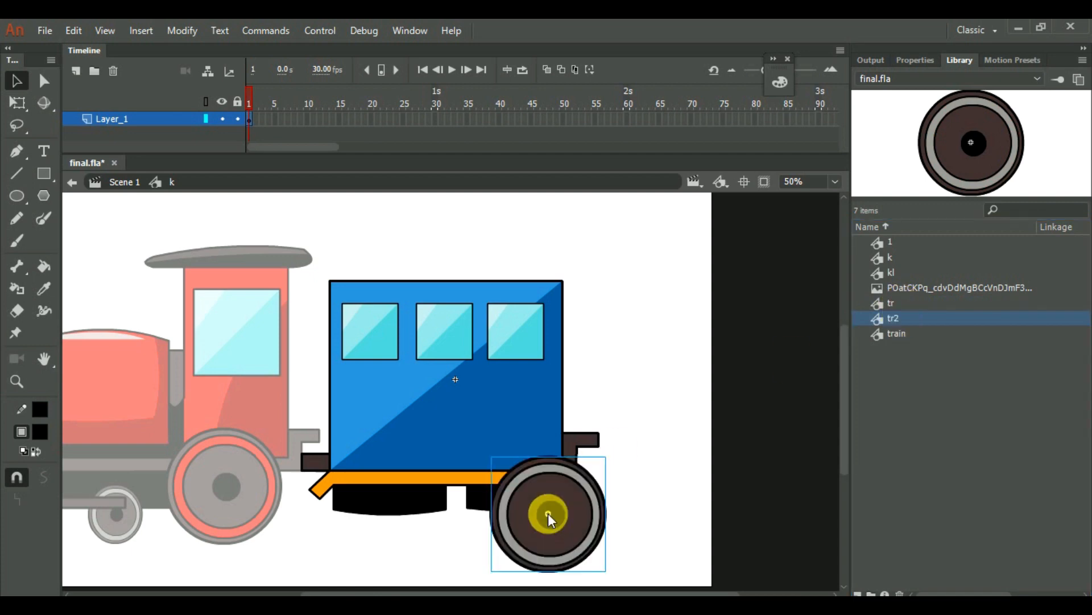
key(q)
drag(493, 455, 383, 522)
click(389, 526)
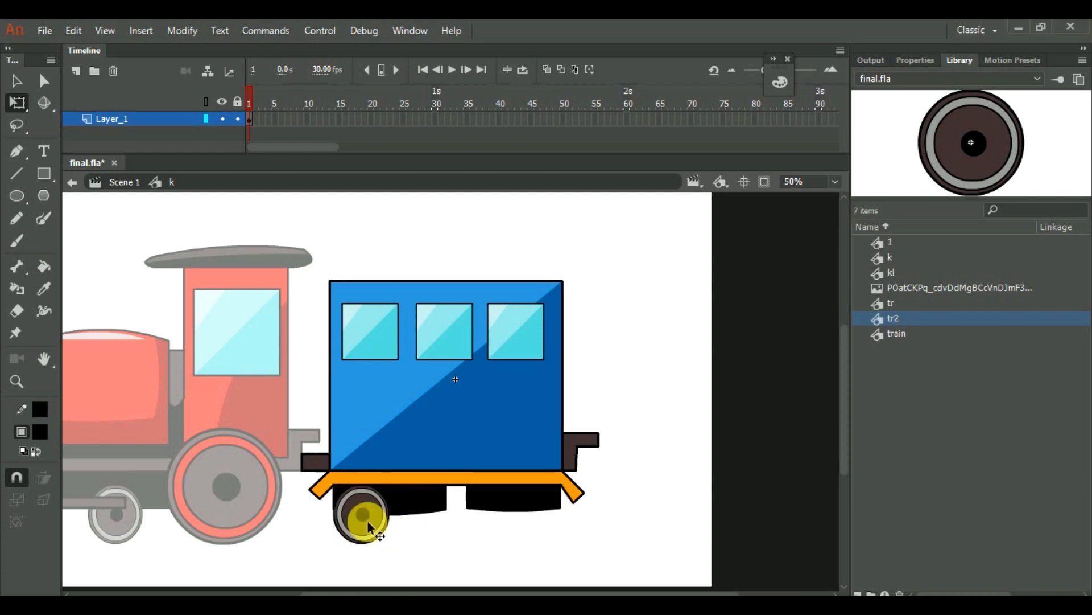
click(367, 520)
drag(334, 487, 367, 525)
click(373, 522)
Step: Copy the small wheel and place three duplicates in line with it, giving each black block two wheels
key(ctrl+c)
key(ctrl+v)
drag(458, 397, 431, 526)
key(ctrl+v)
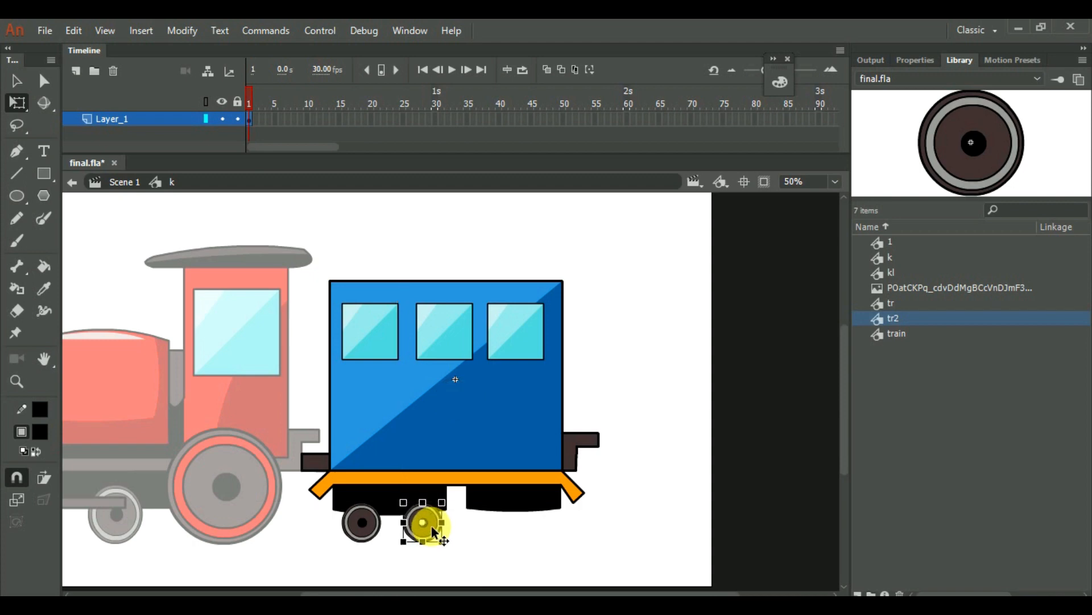
drag(466, 406, 543, 529)
key(ctrl+v)
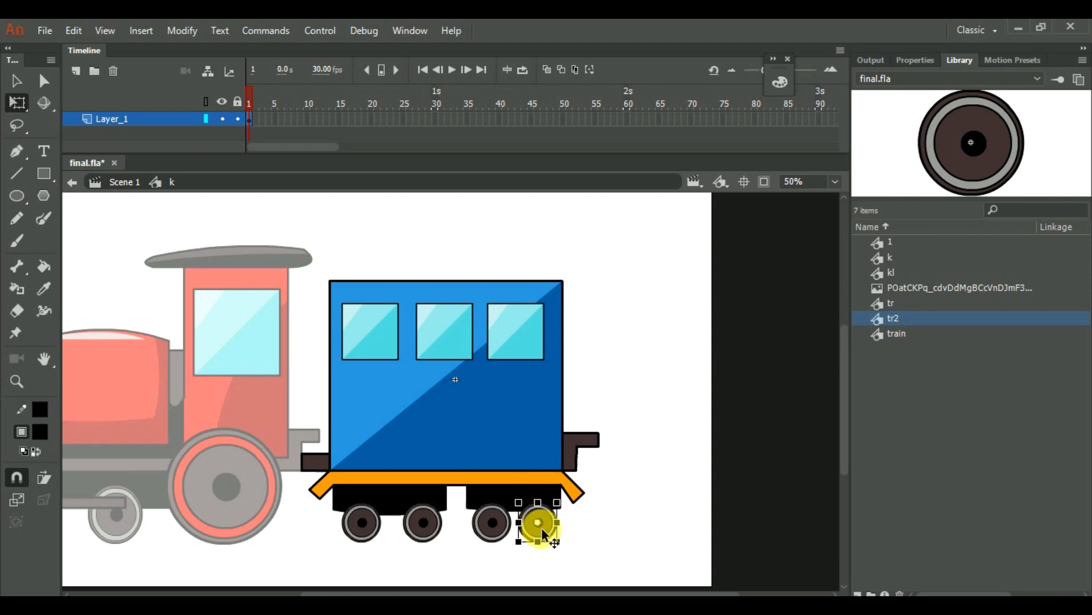
Step: Bulge the outer sides of the black undercarriage blocks and round the tips of both orange struts
click(607, 515)
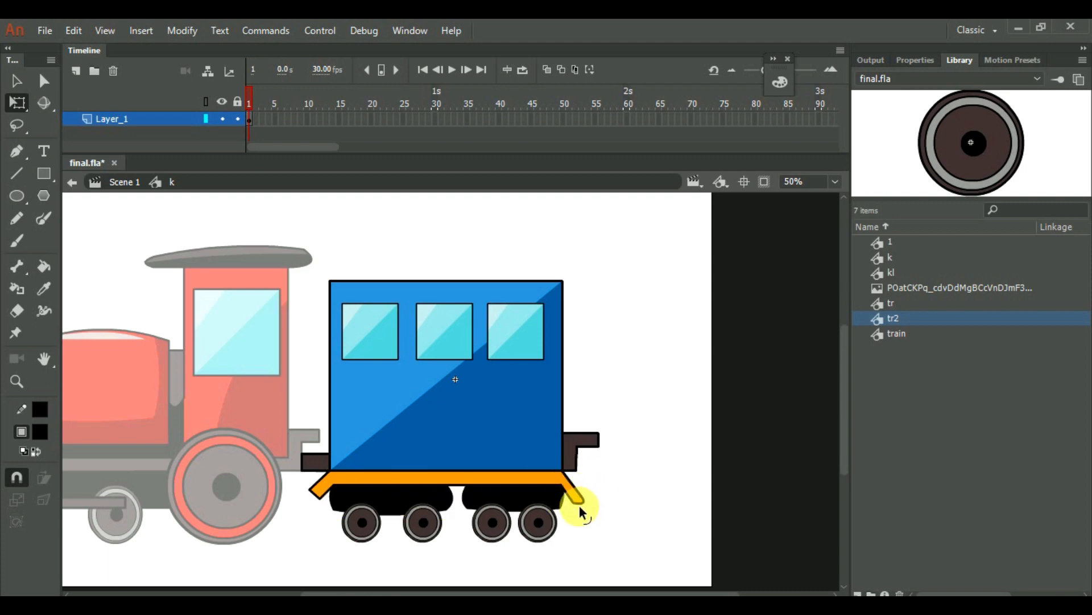
key(ctrl+=)
click(852, 414)
scroll(844, 429, down, 6)
scroll(797, 401, up, 2)
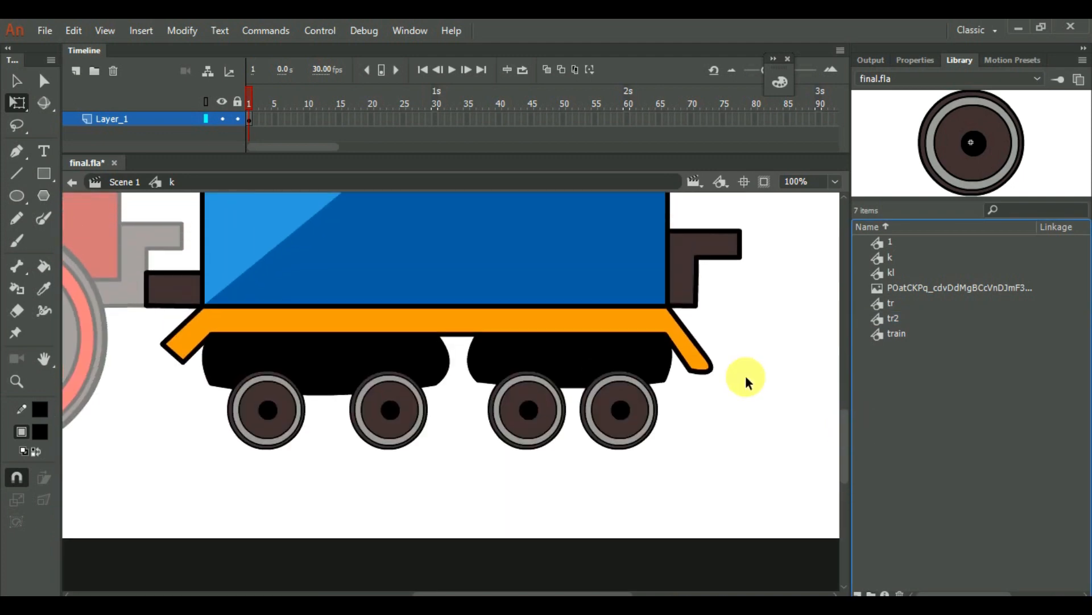
double_click(456, 499)
Step: Copy all artwork inside the wagon symbol, paste it into Scene 1 and convert it into a symbol named lo
key(ctrl+minus)
key(ctrl+minus)
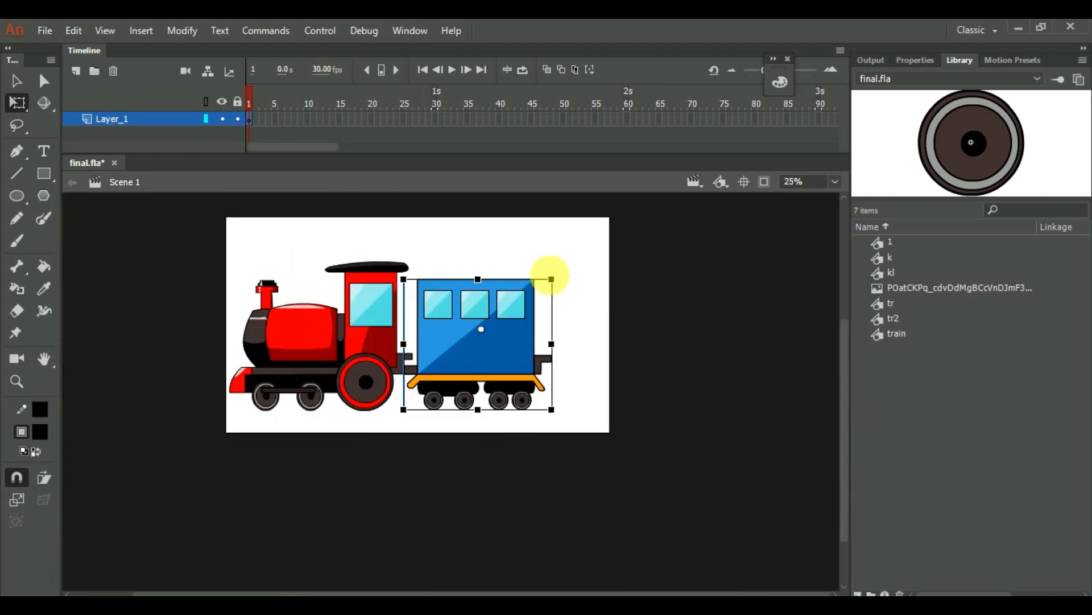
double_click(512, 341)
drag(402, 422, 575, 239)
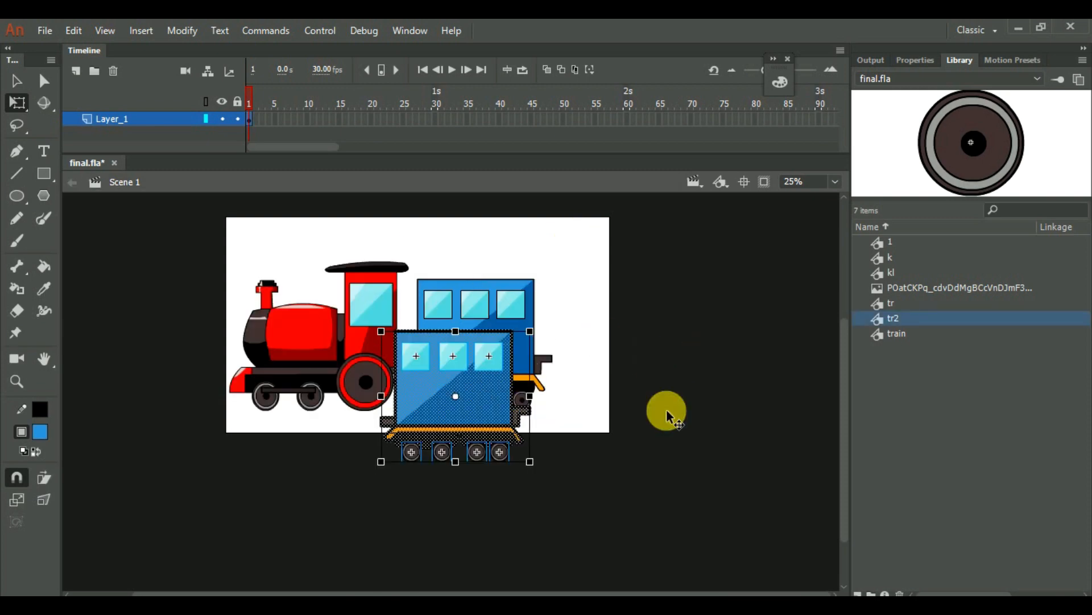
Step: Delete the fill and outlines of the rear hook coupling inside the lo wagon symbol
double_click(708, 436)
click(770, 426)
key(ctrl+equal)
key(ctrl+equal)
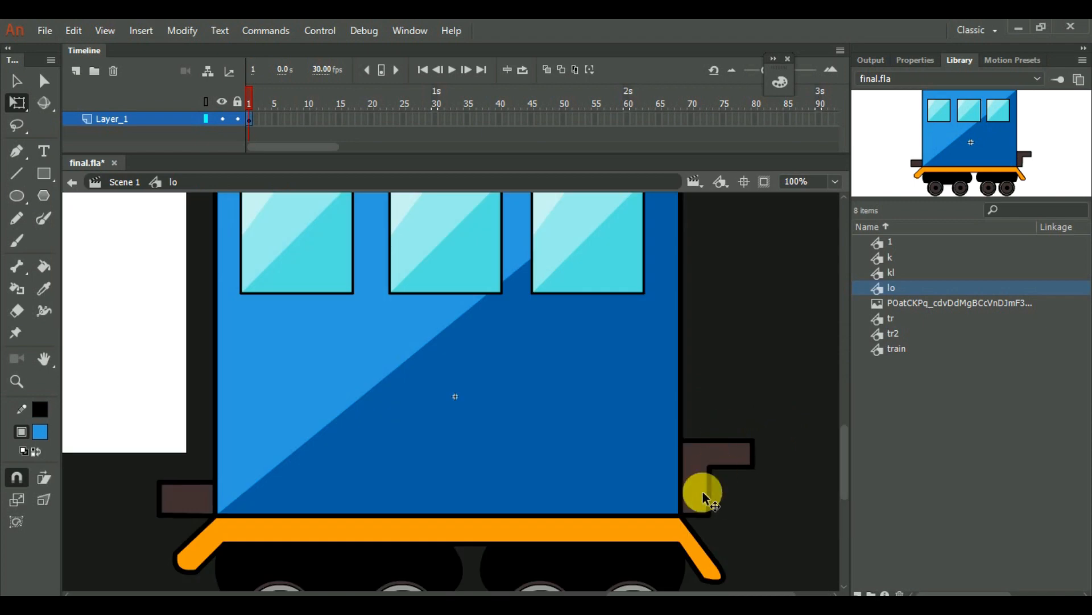
key(Delete)
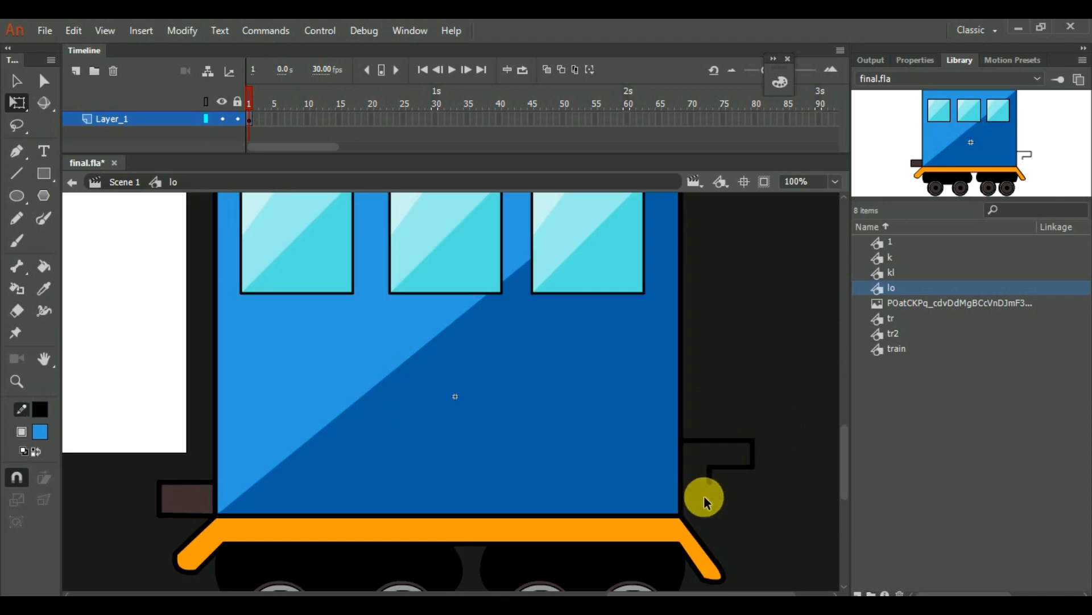
click(719, 438)
key(Delete)
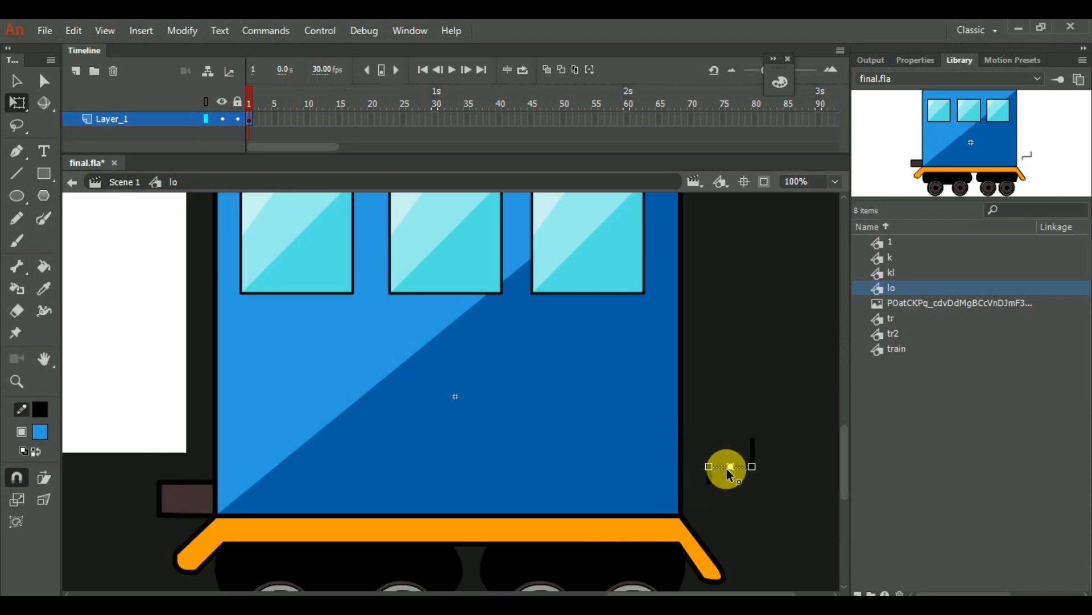
key(Delete)
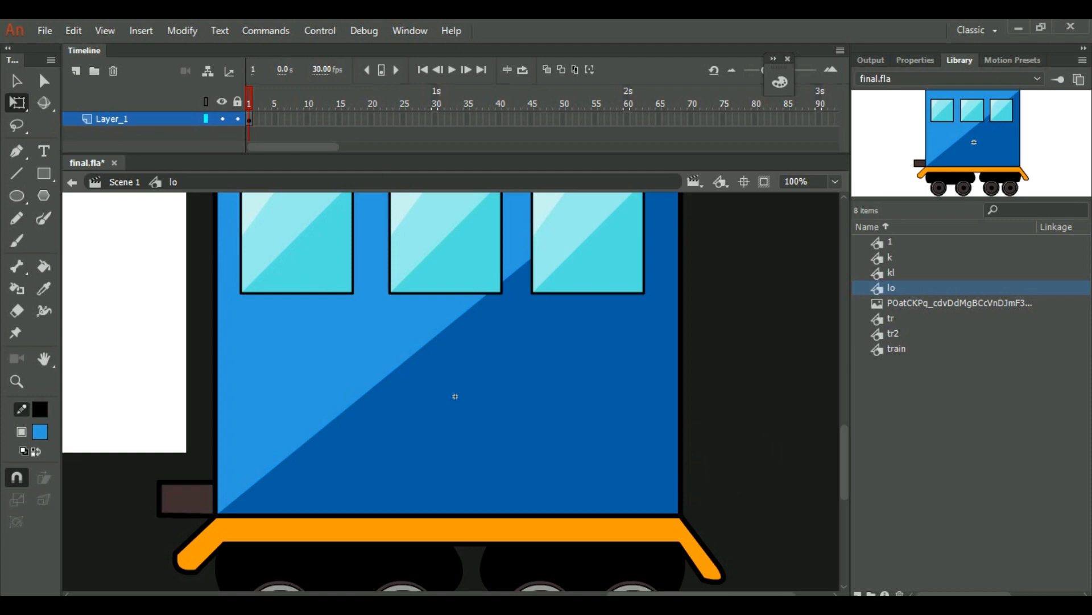
mouse_move(367, 521)
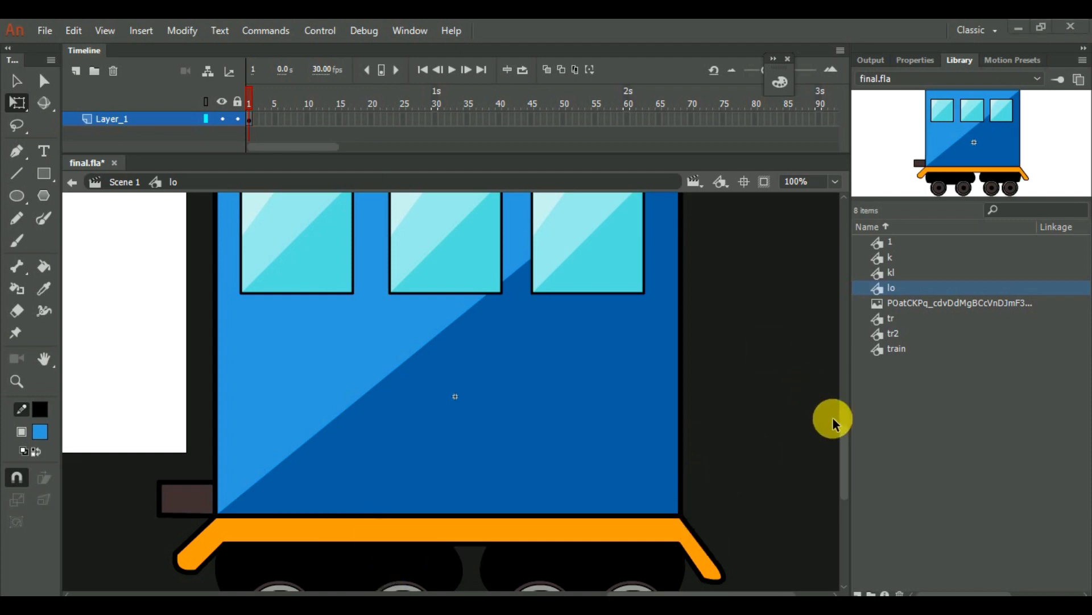
mouse_move(847, 457)
mouse_down()
mouse_move(847, 422)
mouse_move(849, 458)
mouse_up()
double_click(817, 448)
Step: Move the lo wagon directly behind the first wagon so its front coupling block meets the first wagon's hook
key(ctrl+minus)
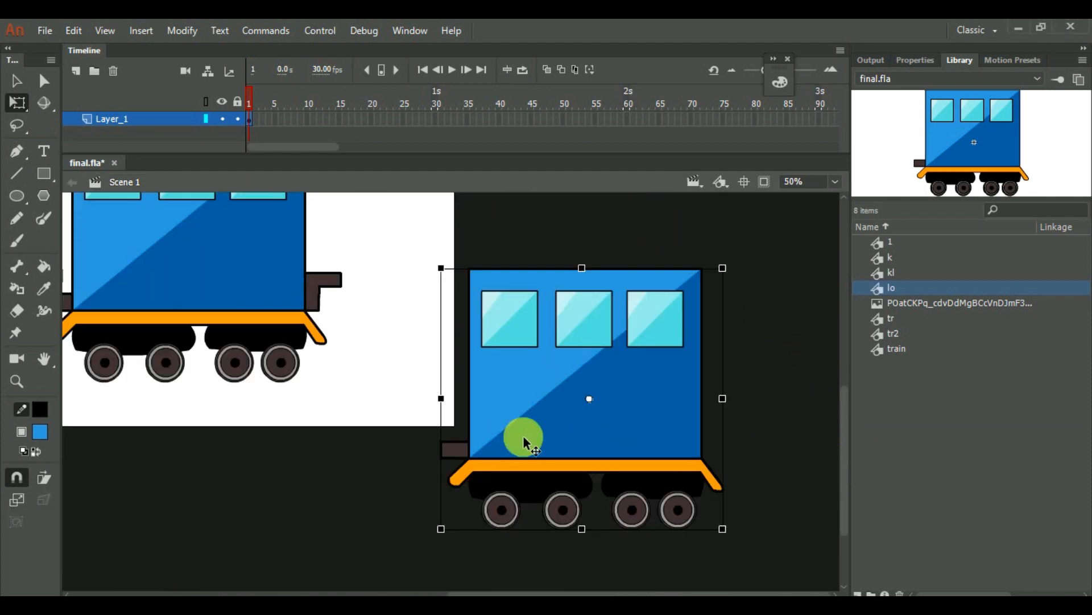
drag(524, 441, 460, 297)
drag(546, 586, 650, 575)
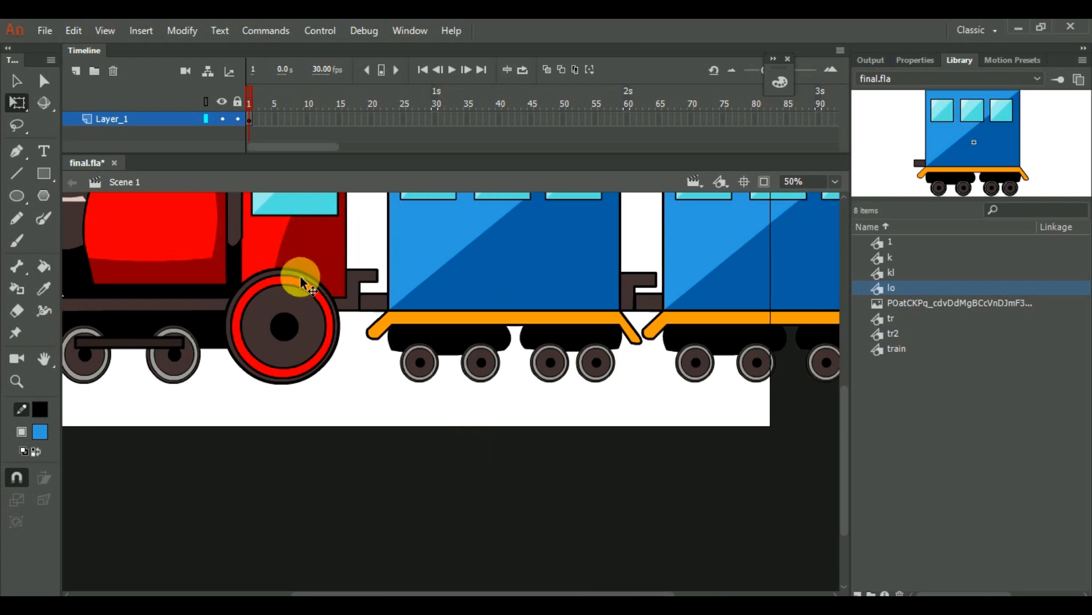
Step: Lower the upper arm of the locomotive's rear coupling onto the first wagon's coupling block inside the train symbol
double_click(297, 274)
key(ctrl+=)
double_click(415, 254)
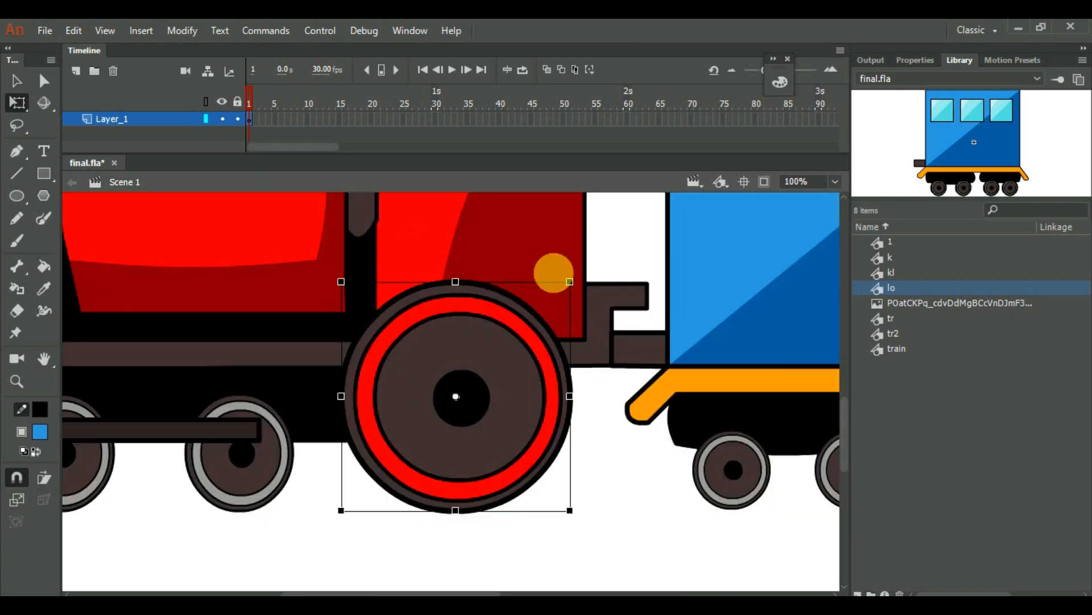
double_click(538, 243)
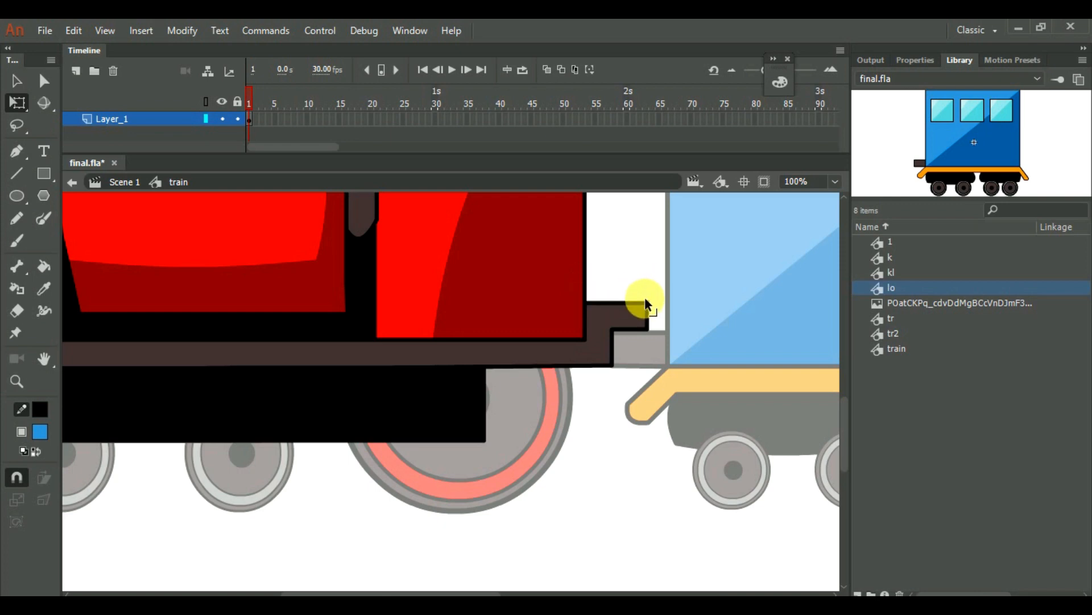
drag(448, 589, 532, 587)
double_click(649, 271)
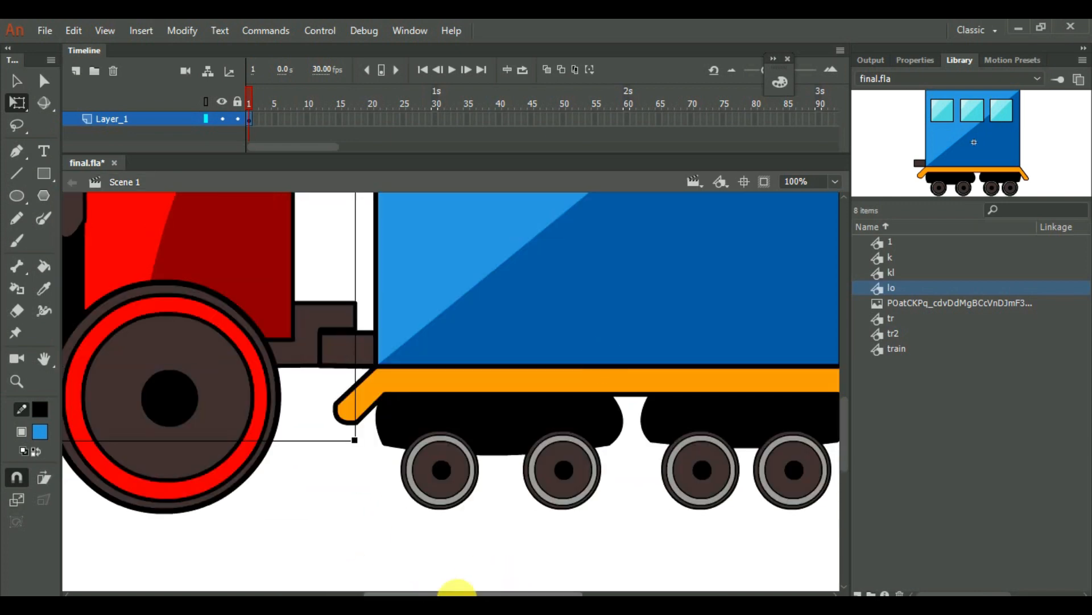
Step: Lower the upper arm of the first wagon's rear coupling onto the second wagon's block inside the k symbol
drag(459, 586, 539, 453)
click(573, 322)
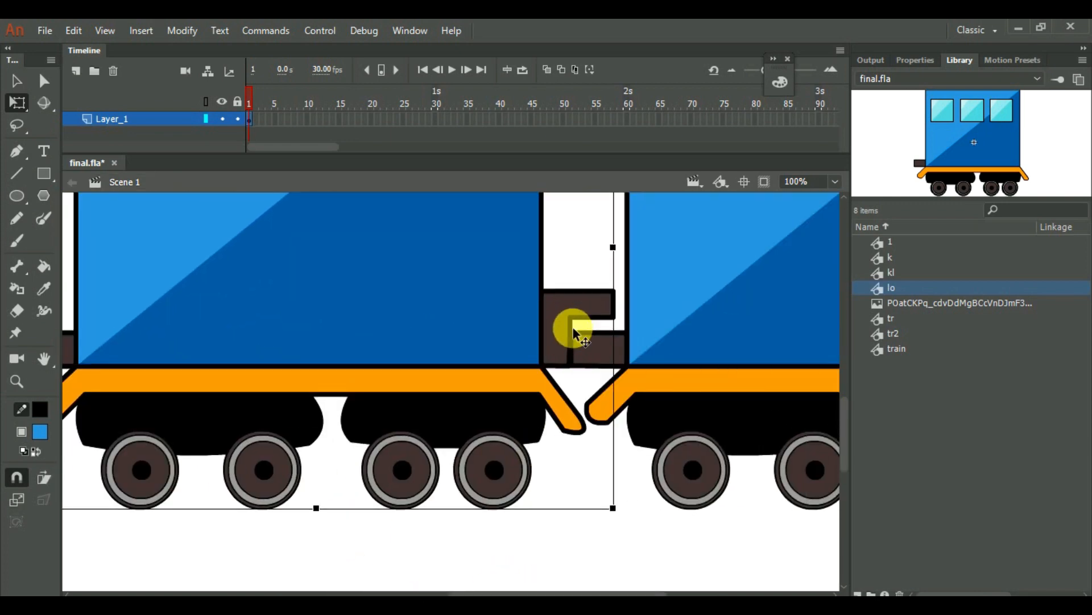
double_click(450, 293)
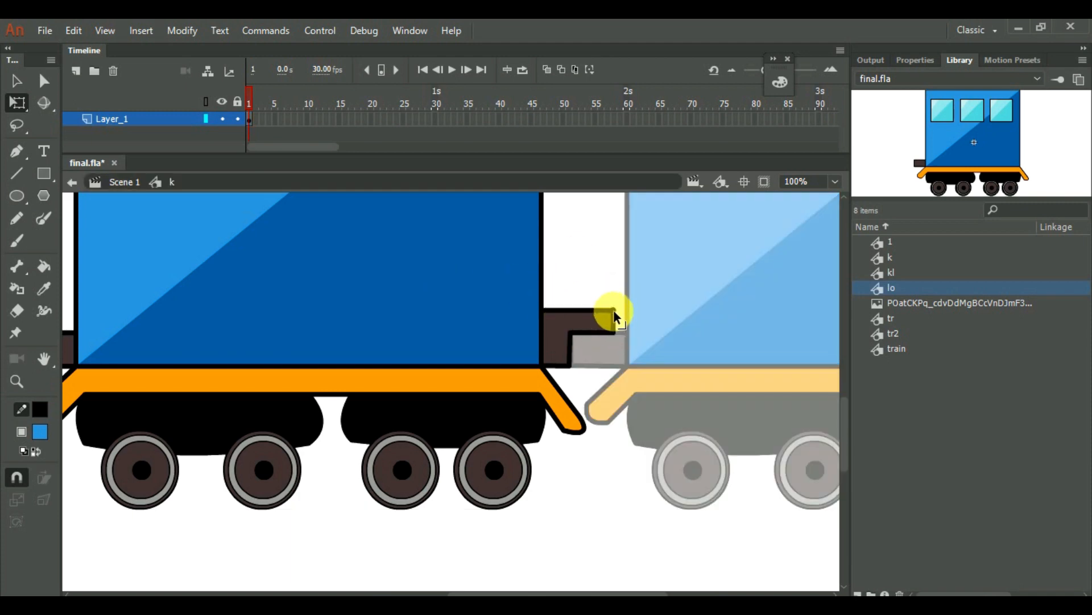
double_click(506, 537)
Step: Select the locomotive and both wagons, scale them down together and move them so the whole train fits on the stage
key(ctrl+minus)
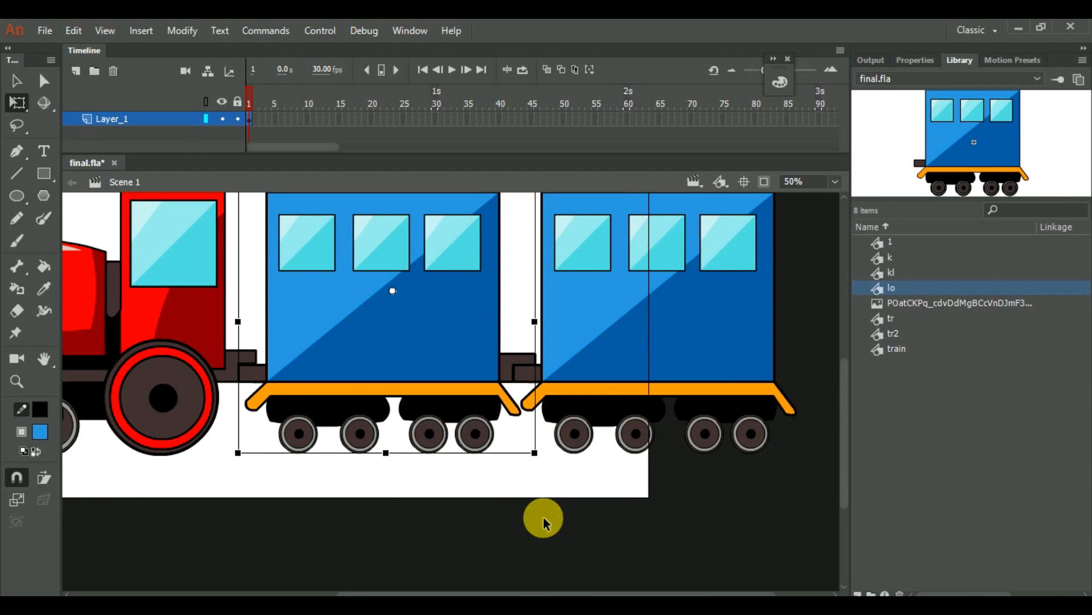
key(ctrl+minus)
drag(844, 443, 844, 427)
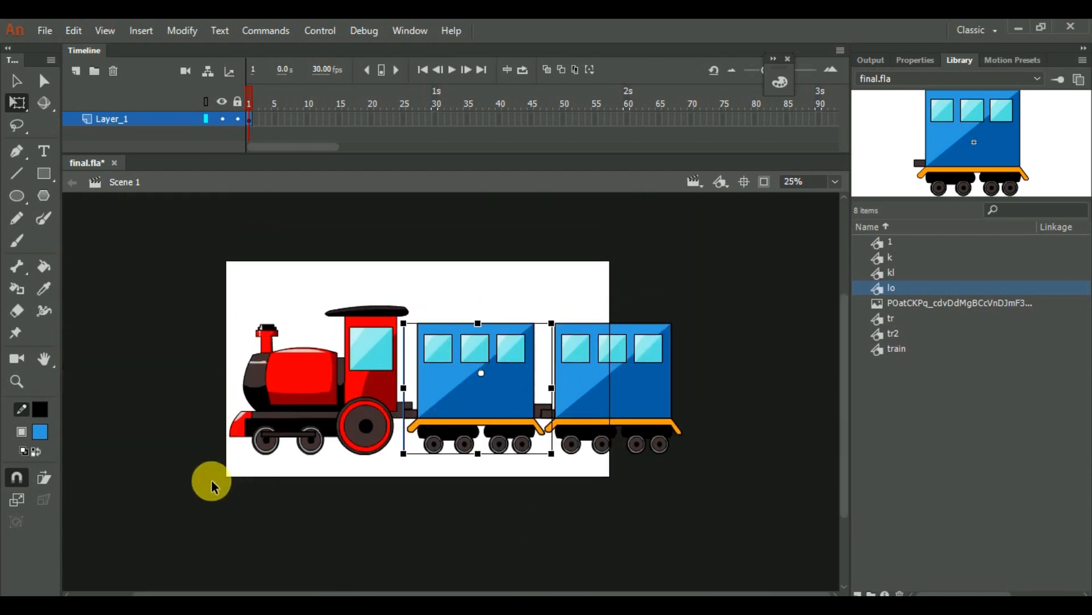
drag(212, 484, 720, 267)
drag(686, 308, 647, 317)
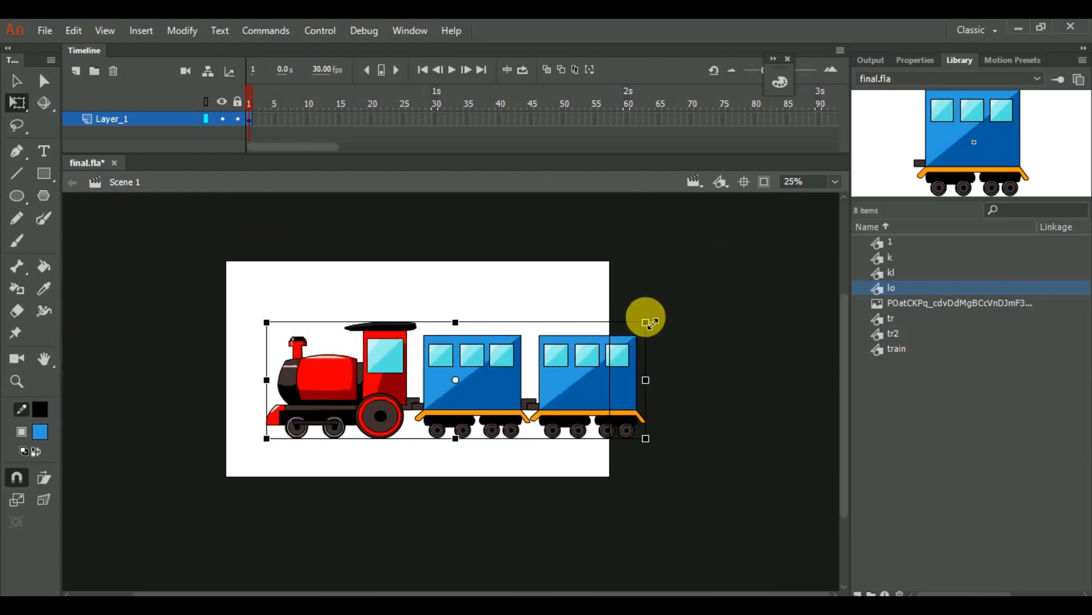
drag(600, 349, 569, 361)
click(568, 488)
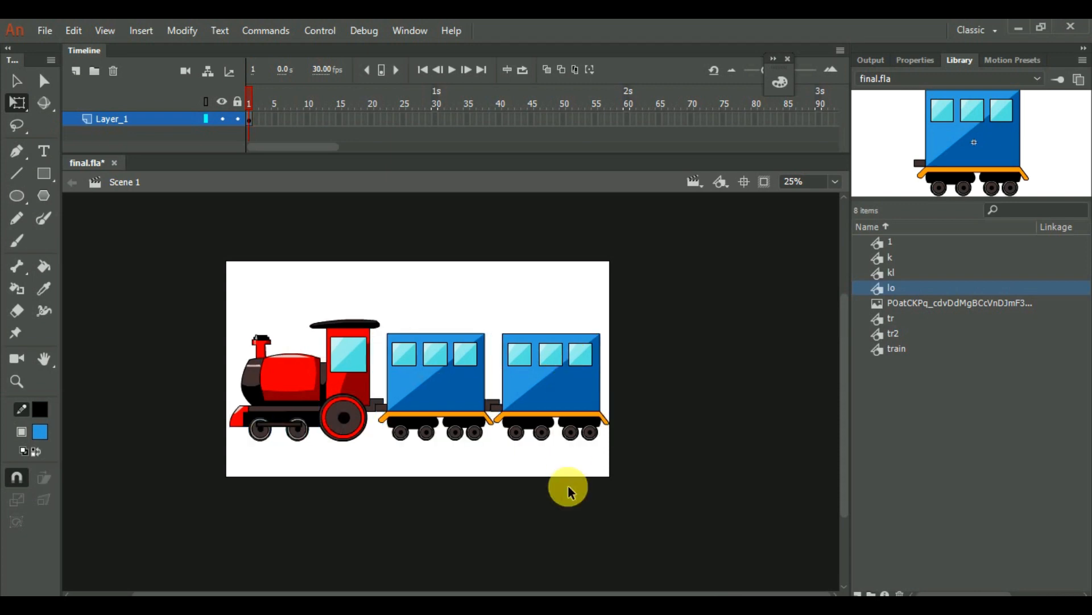
key(ctrl+equal)
mouse_move(541, 586)
mouse_down()
mouse_move(556, 586)
mouse_move(536, 587)
mouse_move(547, 592)
mouse_move(543, 579)
mouse_up()
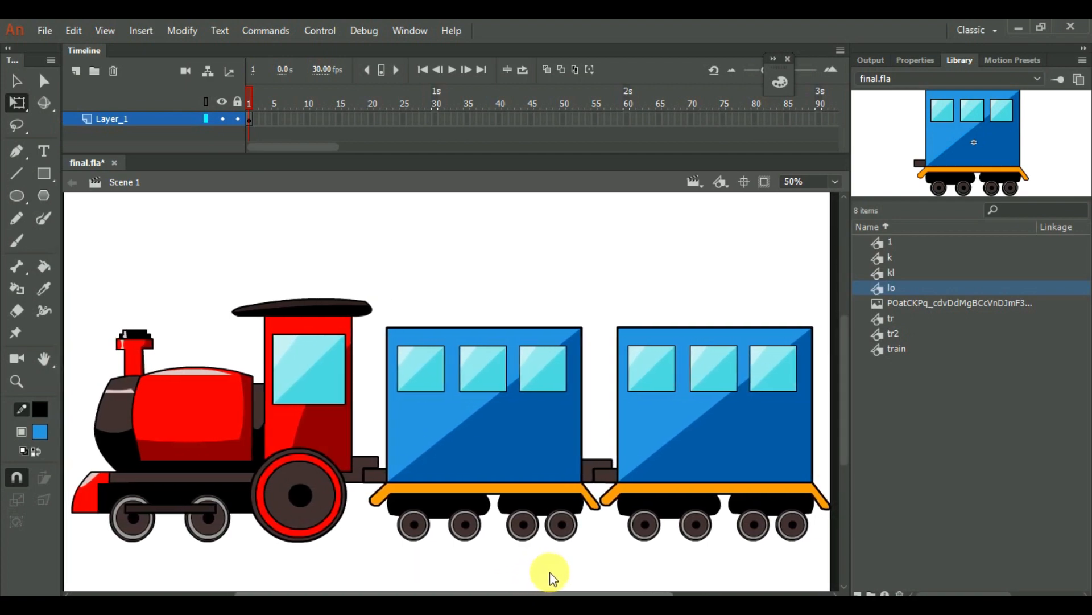